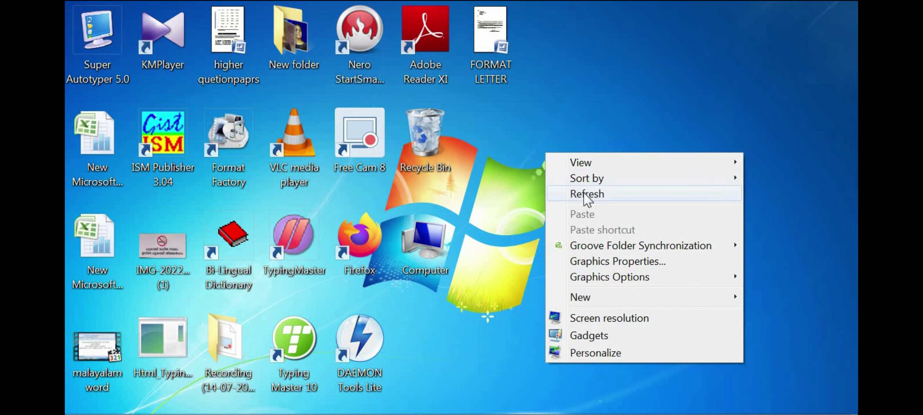
Step: Refresh the Windows 7 desktop nine times from its right-click menu
right_click(544, 146)
click(562, 182)
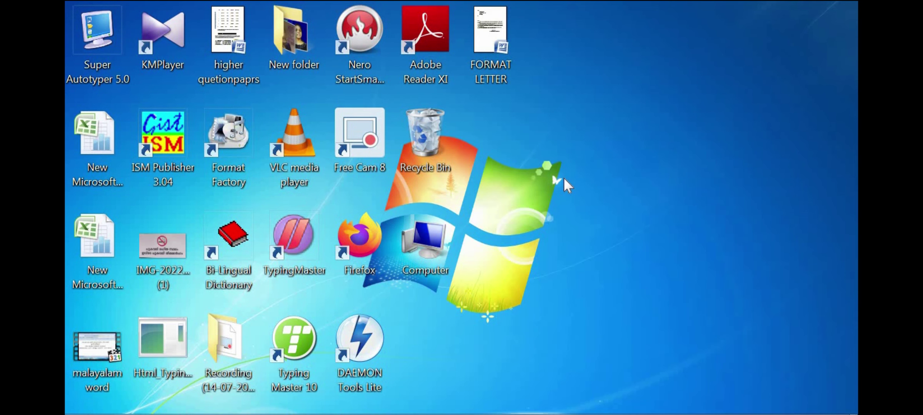
right_click(563, 177)
click(590, 217)
right_click(596, 52)
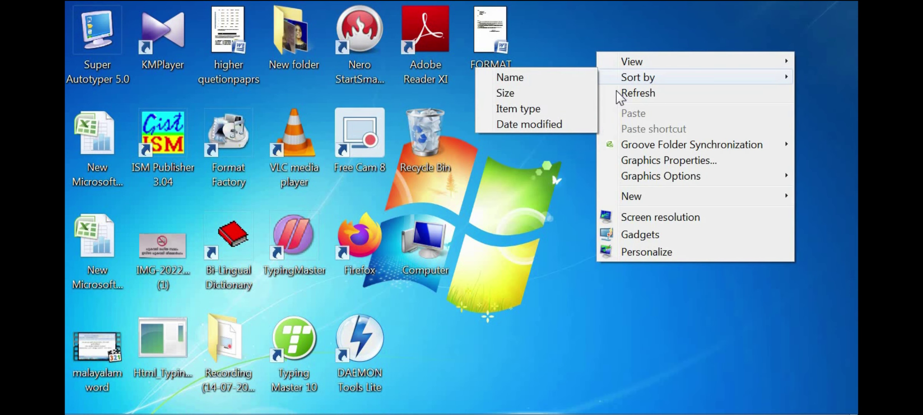
click(619, 95)
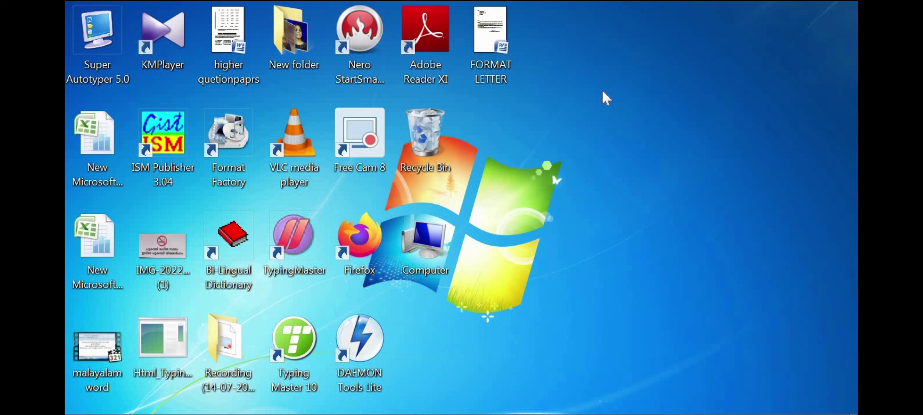
right_click(592, 89)
click(603, 128)
right_click(508, 134)
click(535, 174)
right_click(525, 115)
click(558, 155)
right_click(550, 130)
click(580, 173)
right_click(579, 174)
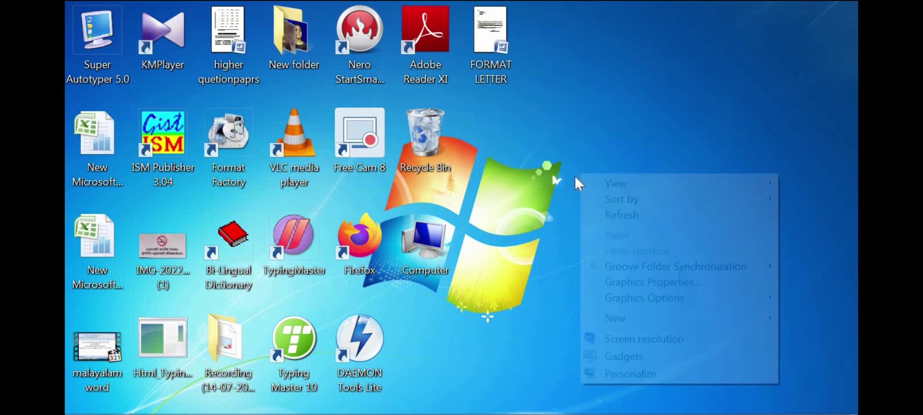
click(609, 218)
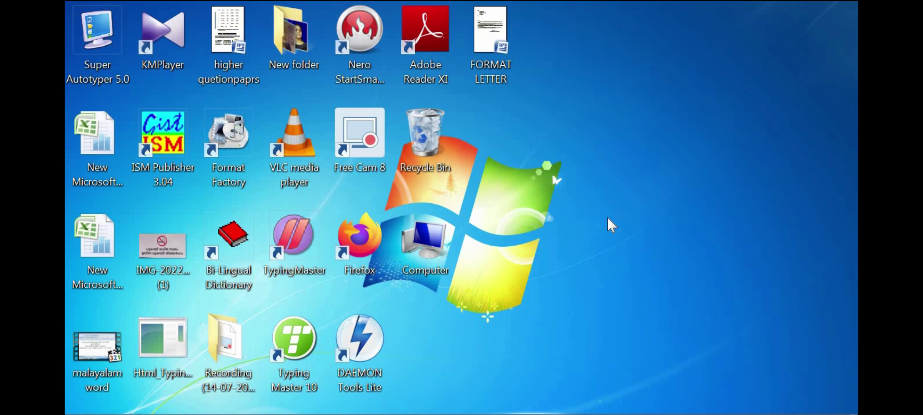
right_click(563, 156)
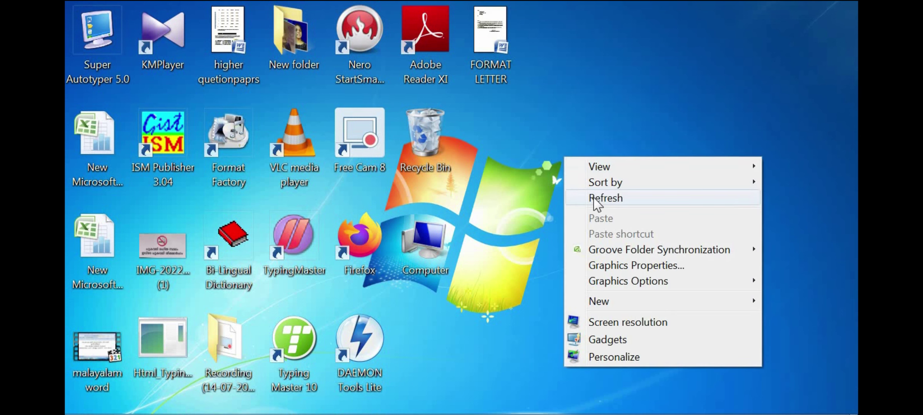
click(595, 200)
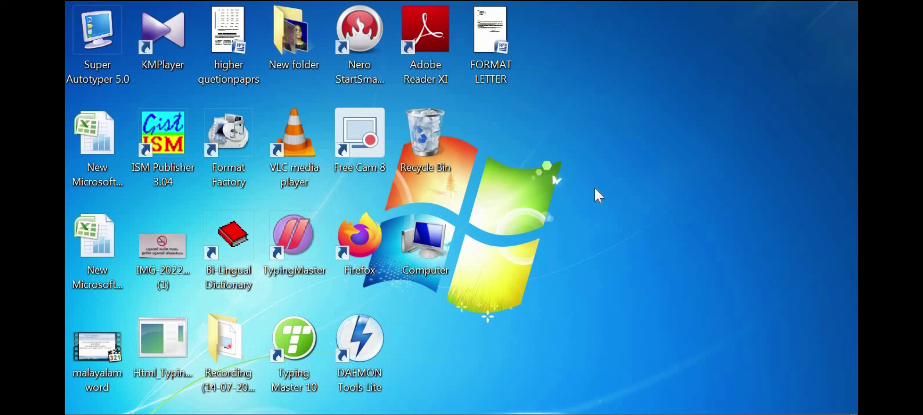
Step: Refresh the desktop twice more, then open the FORMAT LETTER document in Word
right_click(603, 28)
click(635, 71)
right_click(615, 53)
click(638, 93)
double_click(496, 50)
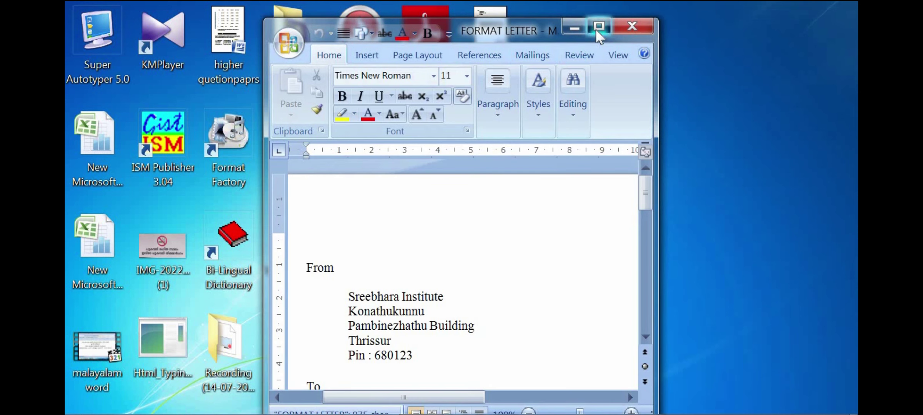
Step: Maximize the Word window and zoom the letter in to 220%
click(595, 28)
drag(73, 207, 74, 191)
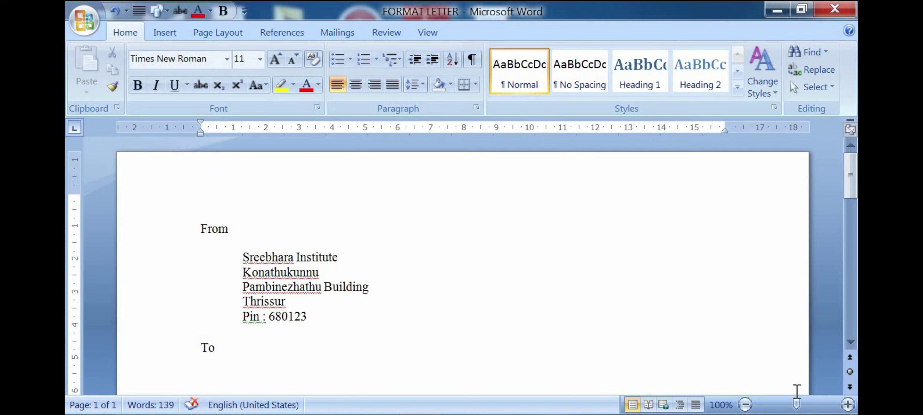
drag(796, 404, 808, 406)
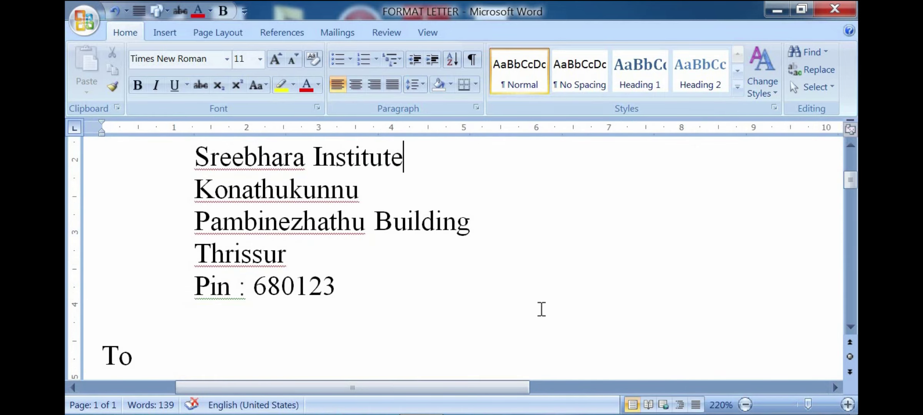
scroll(539, 309, up, 3)
scroll(457, 259, down, 2)
scroll(473, 288, down, 2)
Step: Read down through the letter to the signature lines and reset zoom to 100%
double_click(195, 207)
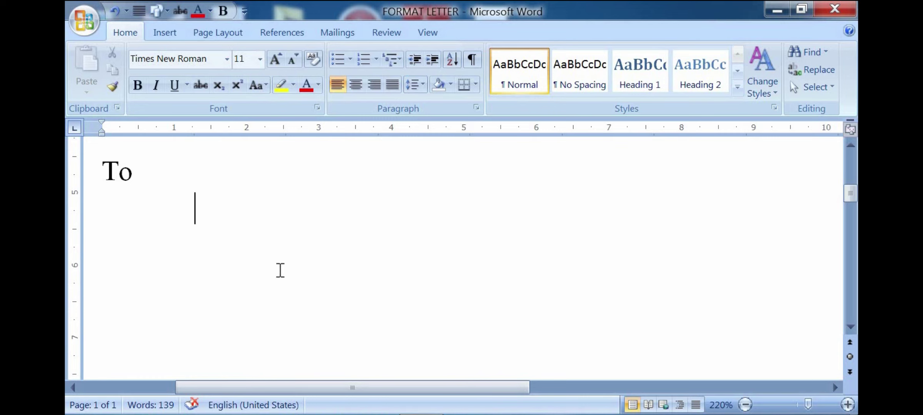
scroll(195, 207, down, 5)
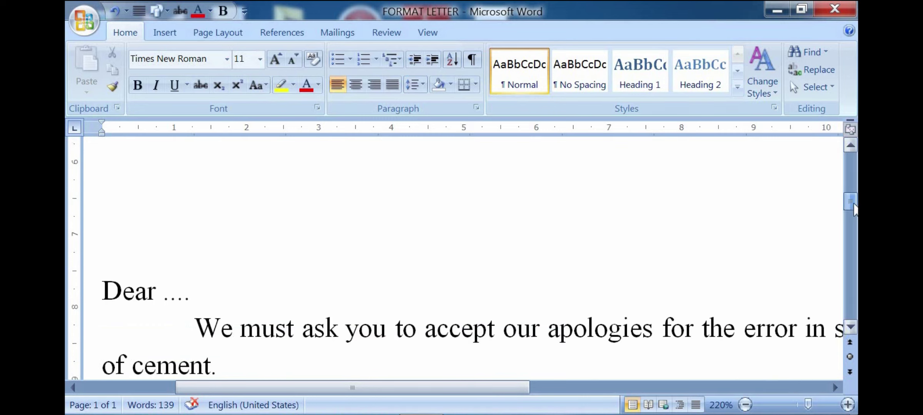
click(158, 196)
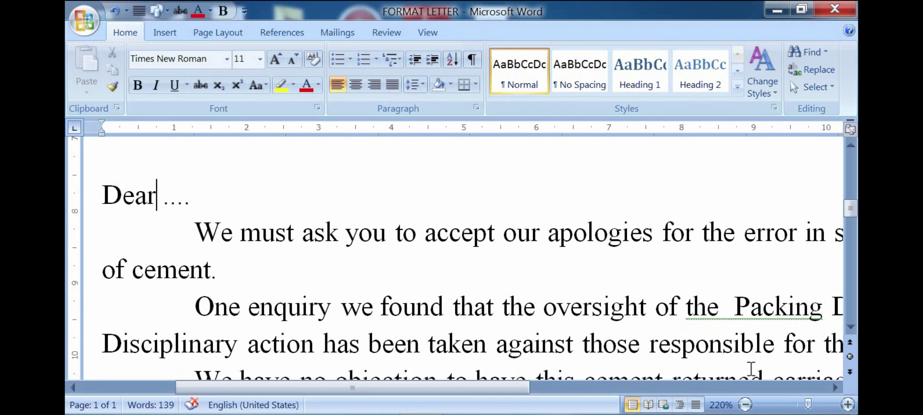
drag(807, 404, 795, 404)
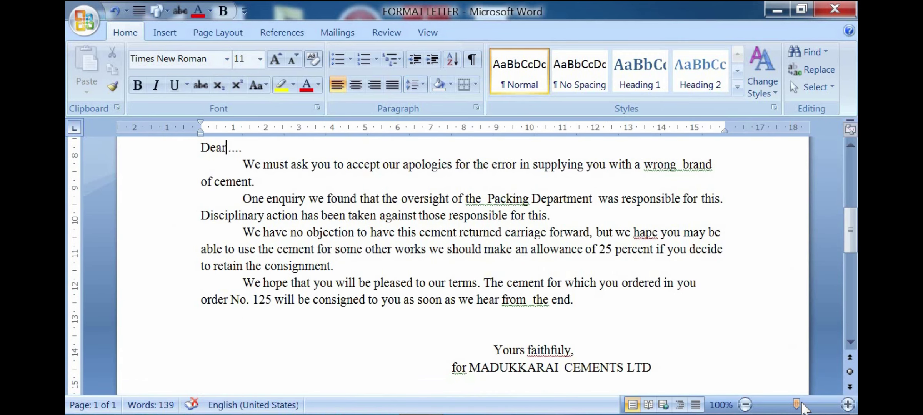
scroll(850, 246, up, 1)
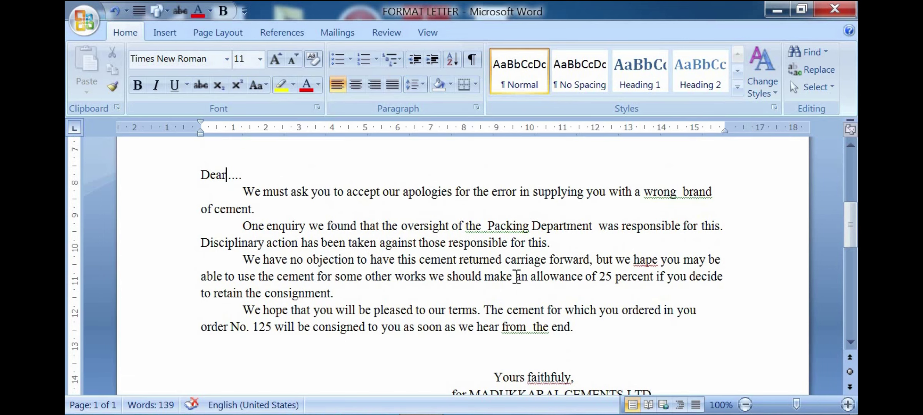
scroll(852, 238, down, 2)
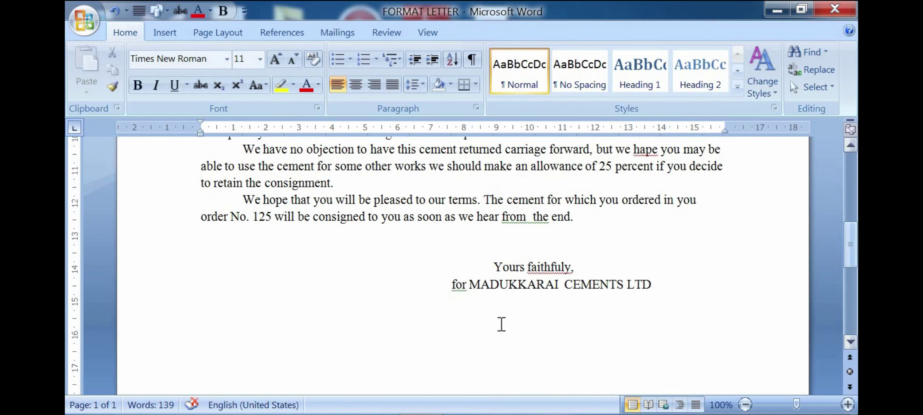
Step: Indent the 'Yours faithfuly' and 'for MADUKKARAI CEMENTS LTD' lines one tab stop right
click(492, 268)
key(Tab)
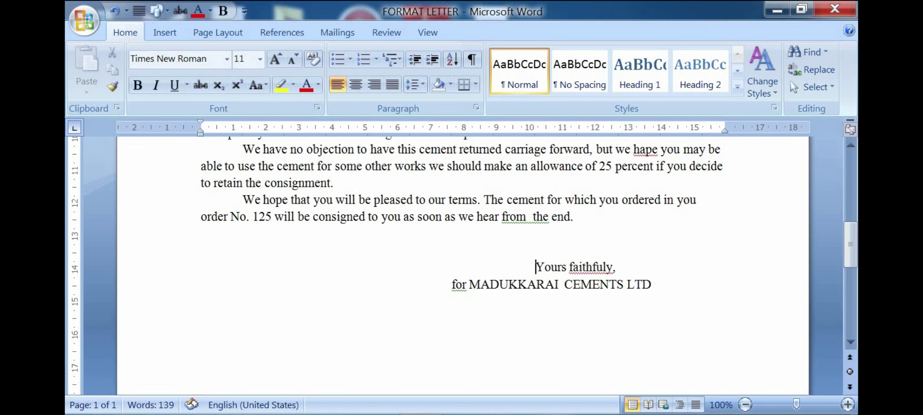
click(447, 284)
key(Tab)
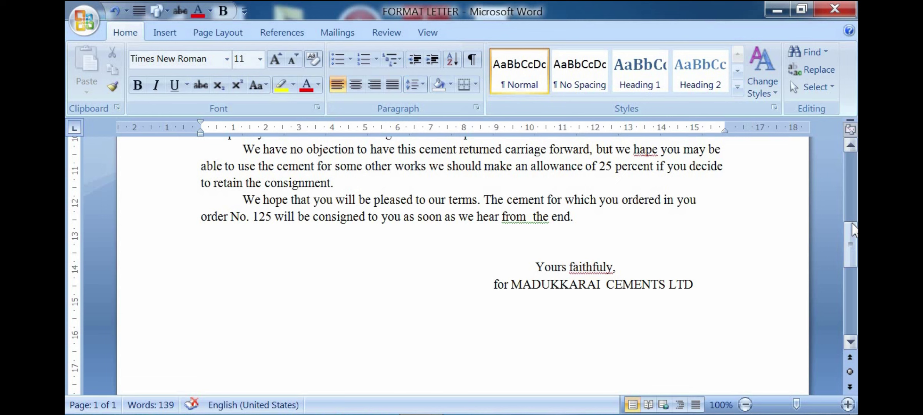
scroll(850, 238, up, 2)
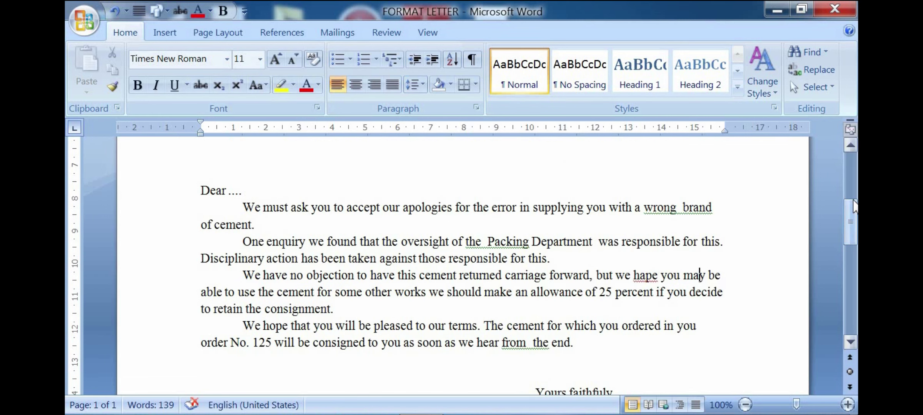
scroll(850, 223, up, 2)
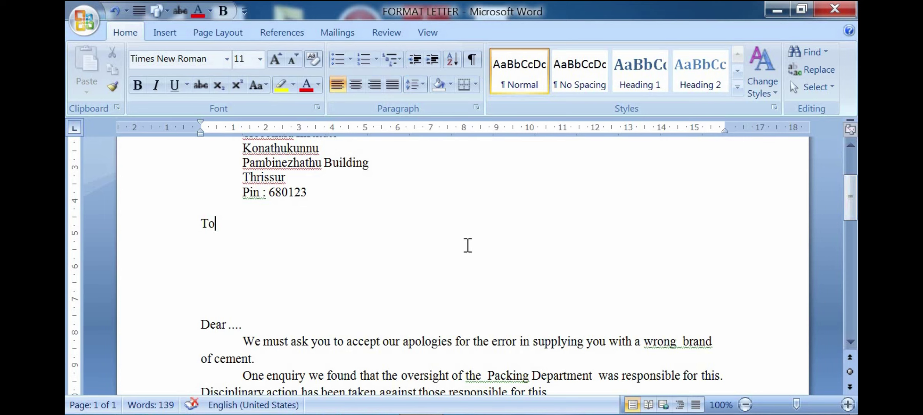
scroll(477, 254, up, 2)
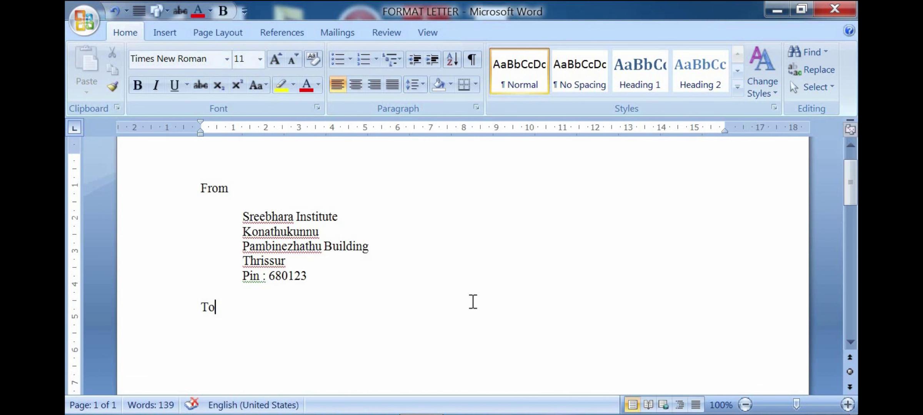
scroll(472, 302, down, 4)
scroll(472, 303, down, 6)
scroll(472, 302, up, 11)
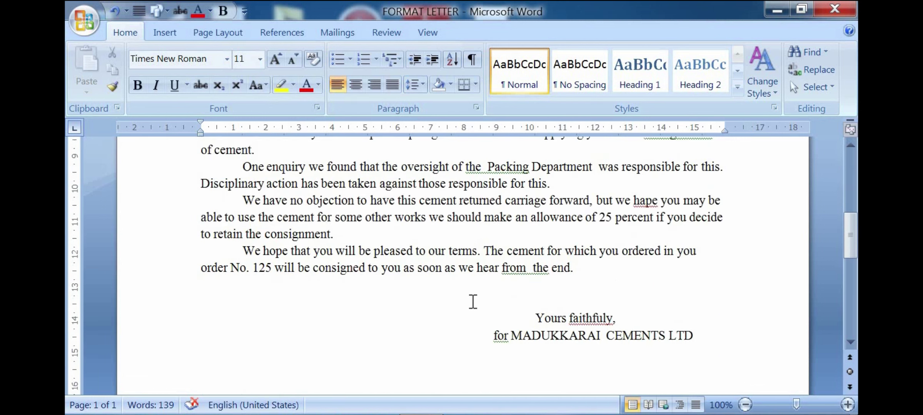
scroll(457, 304, down, 1)
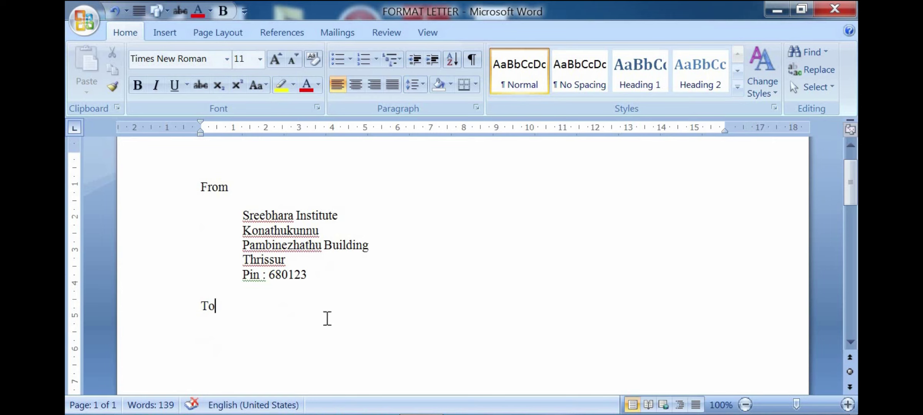
Step: Insert a blank line under 'To' and Tab-indent it to align with the address lines
click(325, 311)
scroll(299, 279, down, 3)
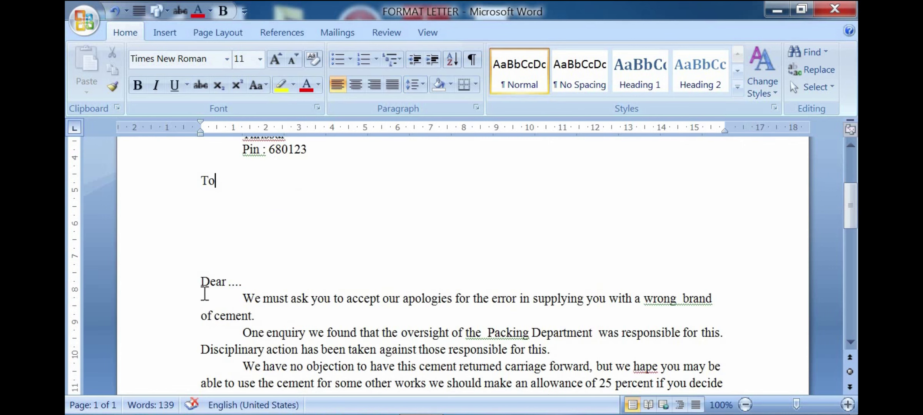
scroll(349, 332, down, 2)
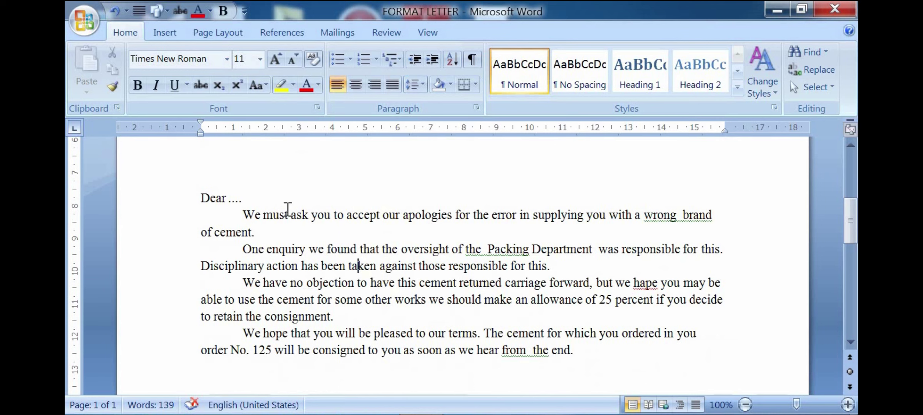
drag(311, 215, 417, 266)
drag(449, 333, 449, 333)
click(449, 333)
scroll(342, 306, up, 3)
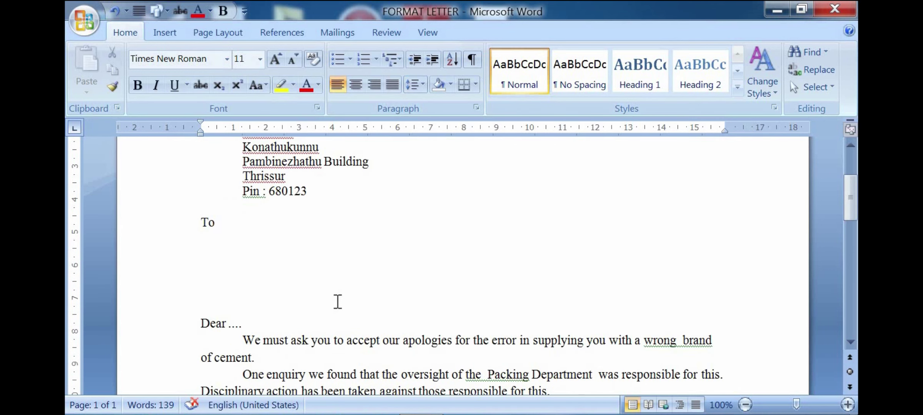
click(242, 254)
scroll(507, 293, down, 8)
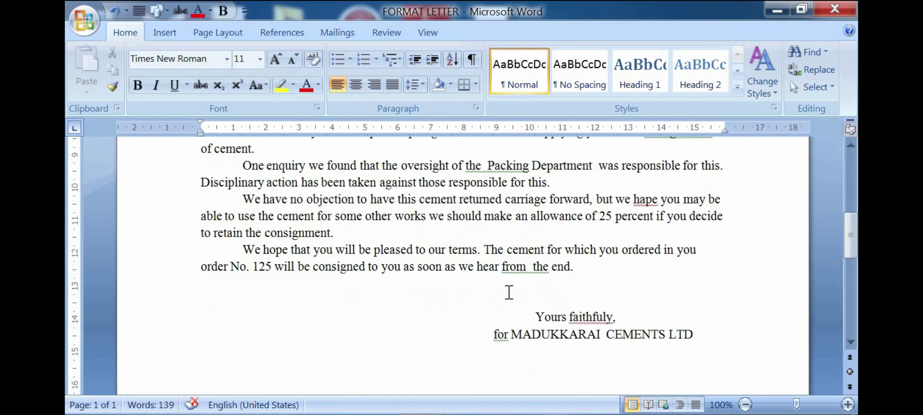
scroll(558, 269, up, 10)
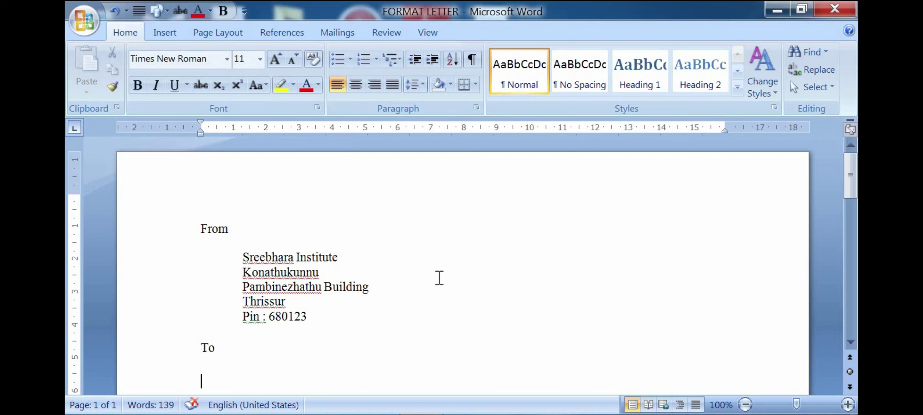
scroll(436, 285, down, 1)
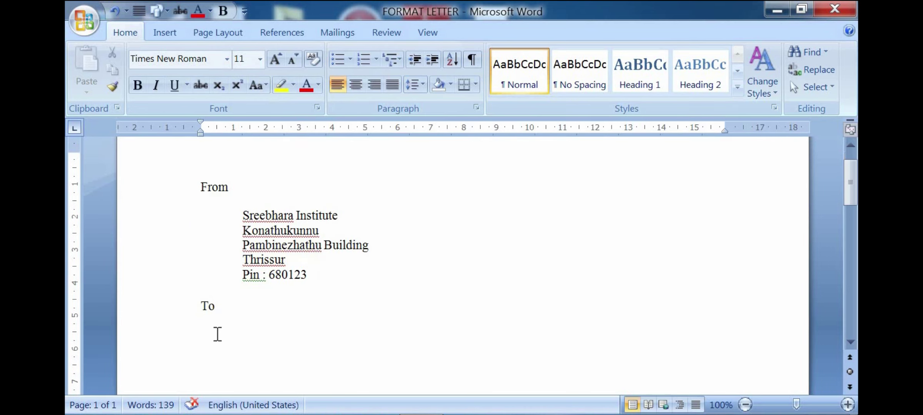
key(Return)
click(218, 338)
key(Tab)
Step: Zoom the letter in to 288%
click(803, 405)
scroll(541, 310, down, 2)
scroll(541, 310, up, 3)
click(301, 265)
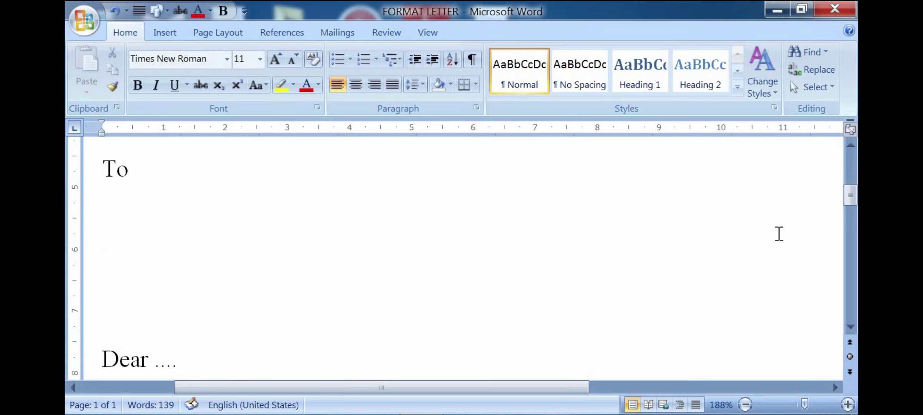
drag(849, 194, 848, 181)
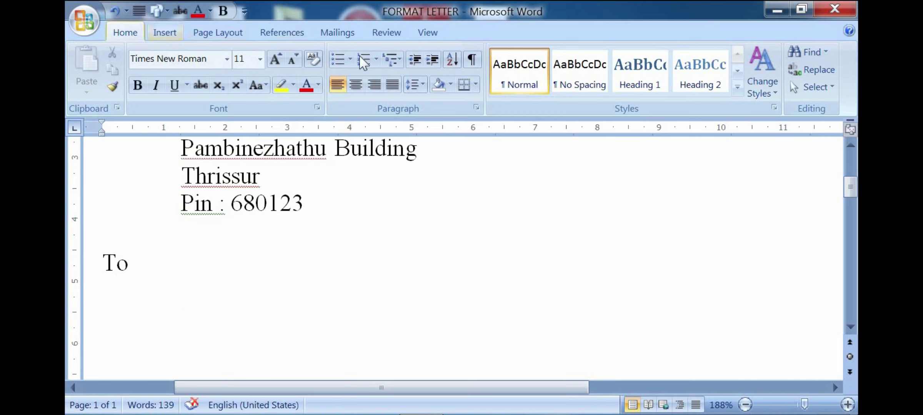
drag(804, 404, 814, 405)
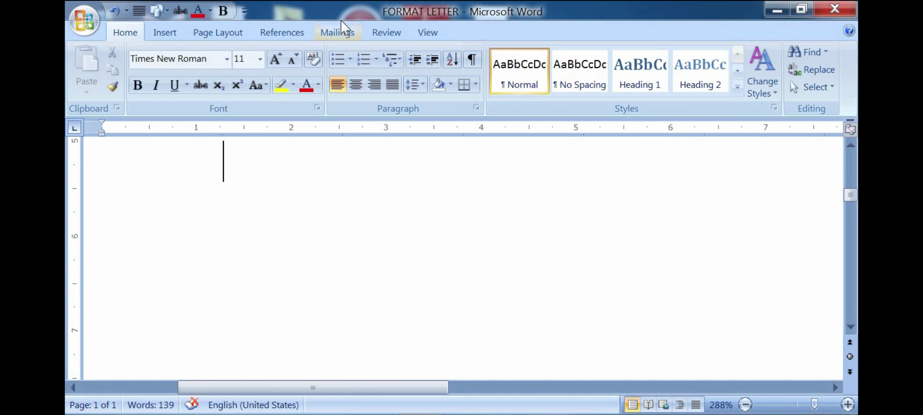
Step: Switch to the Mailings ribbon to show the mail merge tools
click(337, 33)
scroll(358, 167, up, 3)
scroll(358, 167, down, 3)
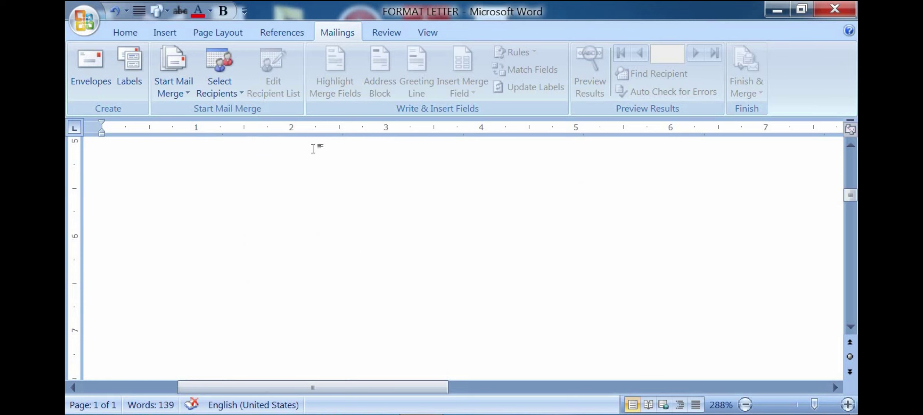
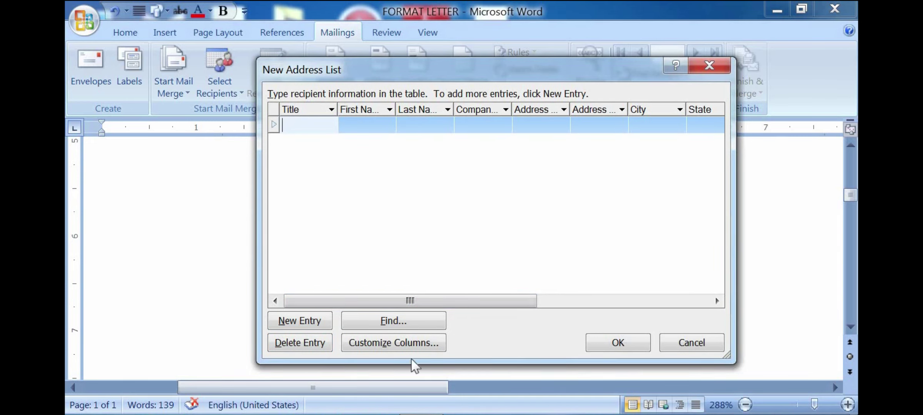
click(287, 342)
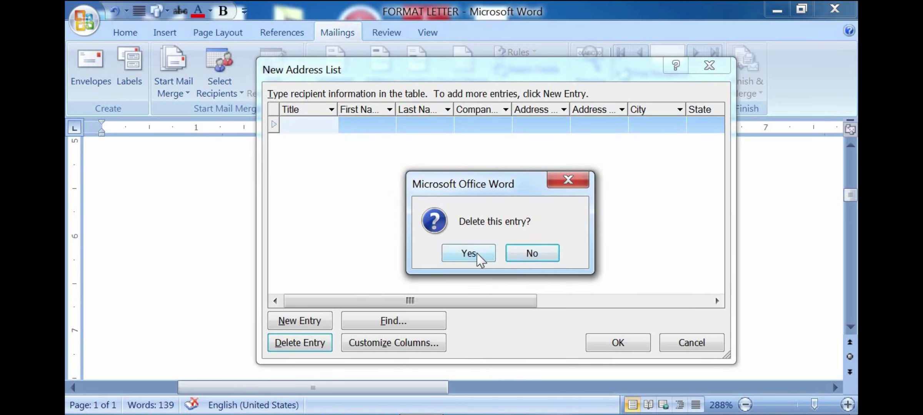
click(560, 185)
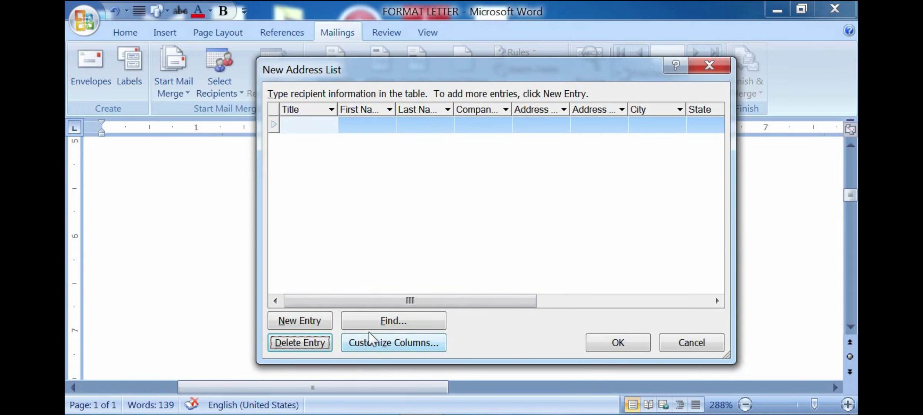
Step: Open Customize Address List with its default fields and move the dialog aside
click(385, 343)
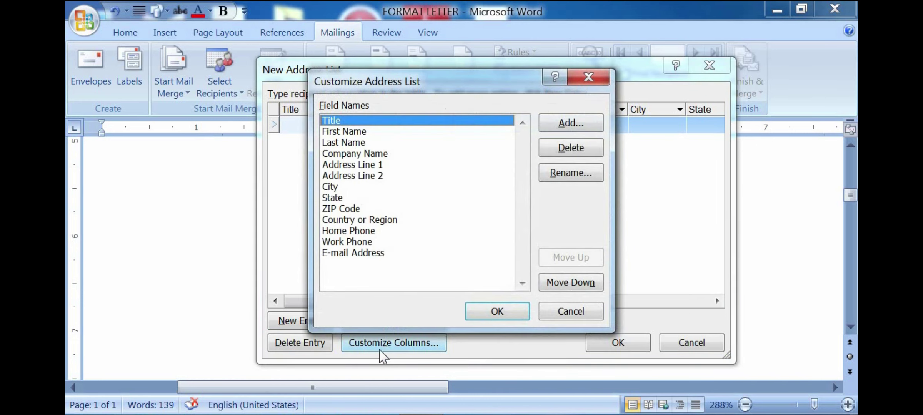
drag(690, 148, 631, 118)
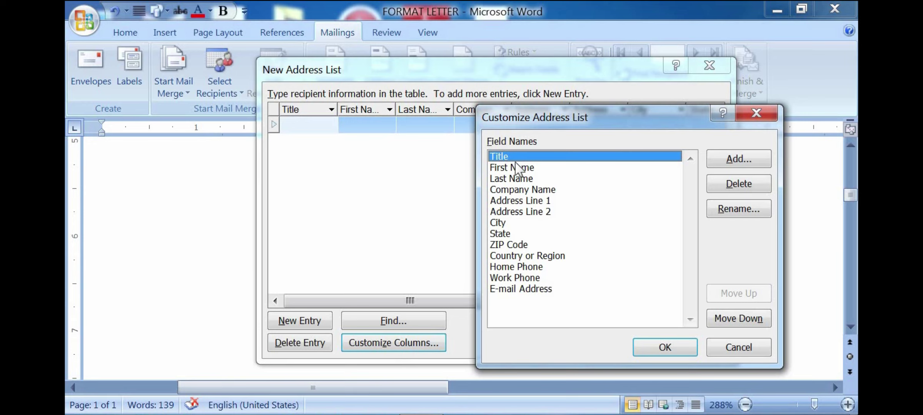
Step: Delete the Title, First Name, Last Name and Company Name fields, confirming each deletion
click(736, 186)
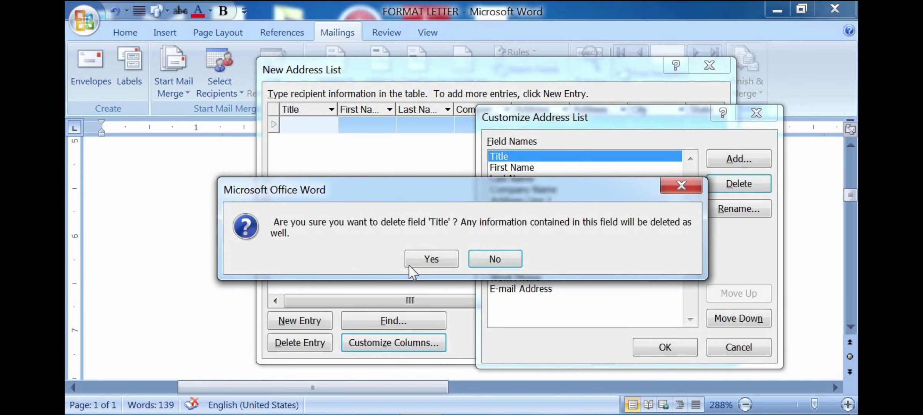
click(437, 263)
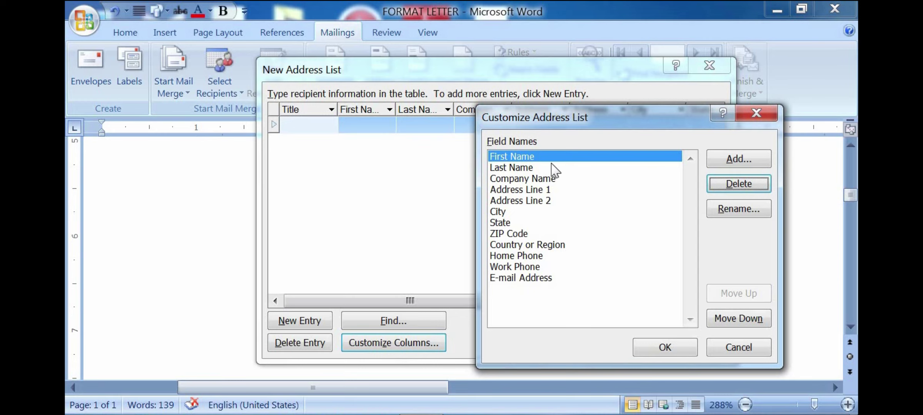
click(740, 186)
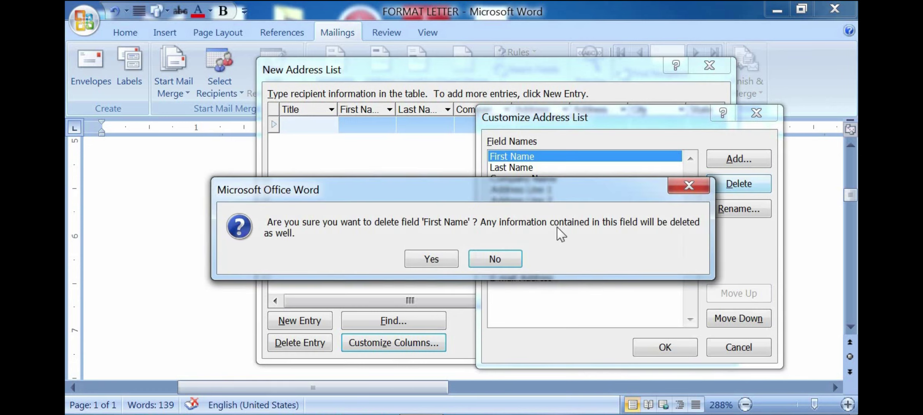
click(438, 260)
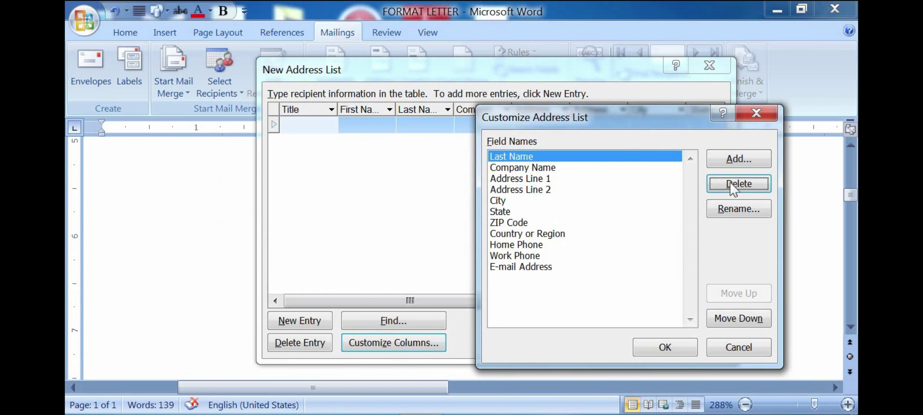
click(736, 184)
click(433, 257)
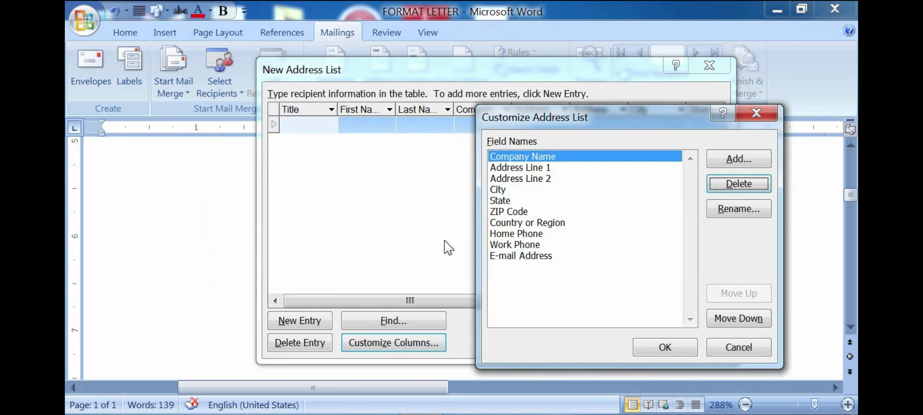
click(739, 184)
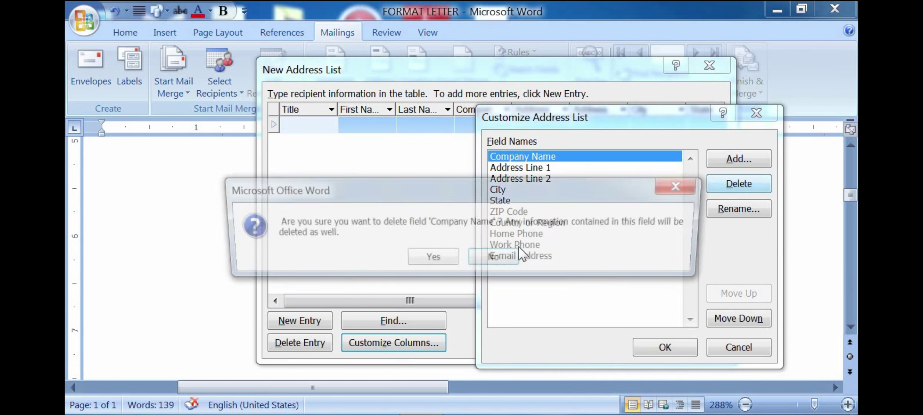
click(426, 259)
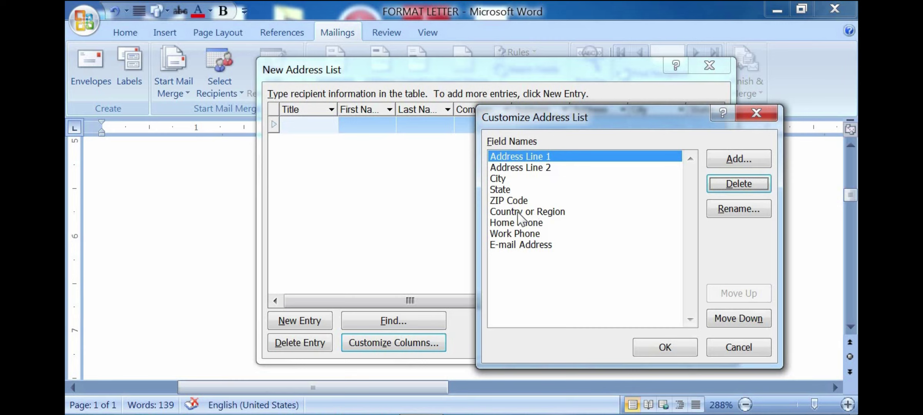
Step: Delete the Country or Region field, then select Address Line 1
click(553, 214)
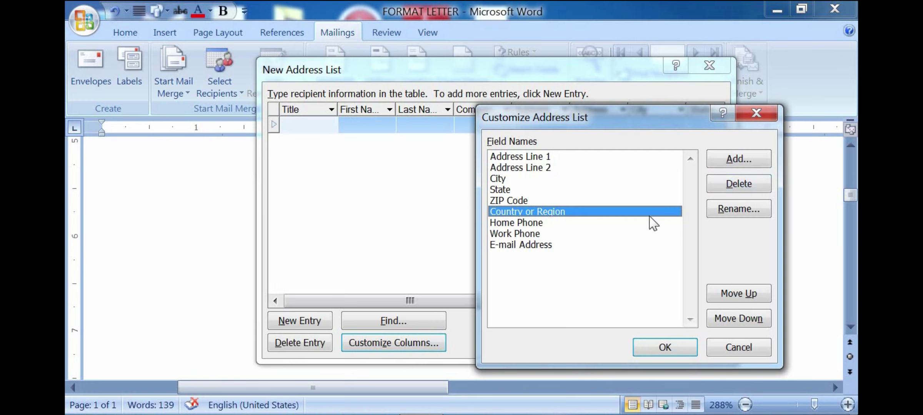
click(735, 185)
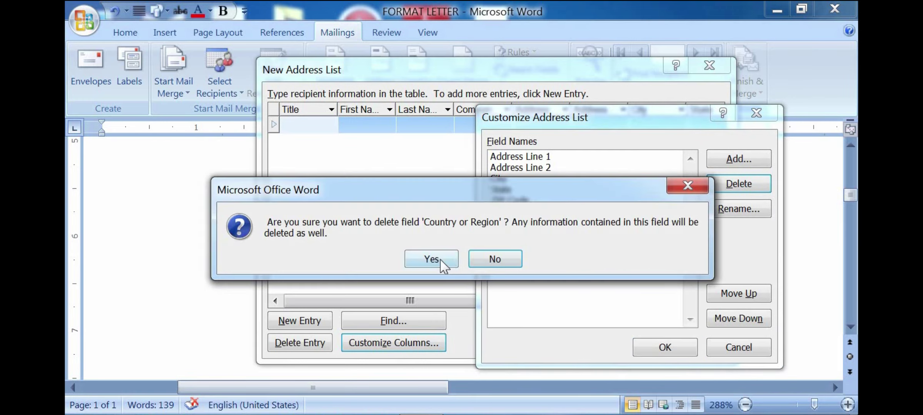
click(438, 258)
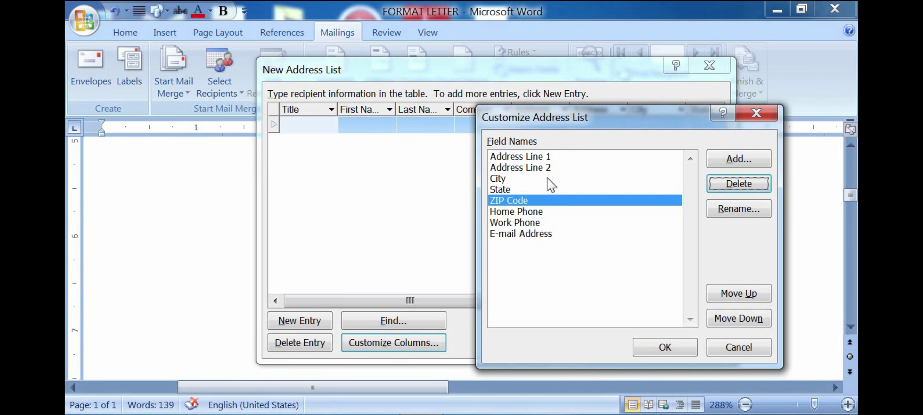
click(539, 201)
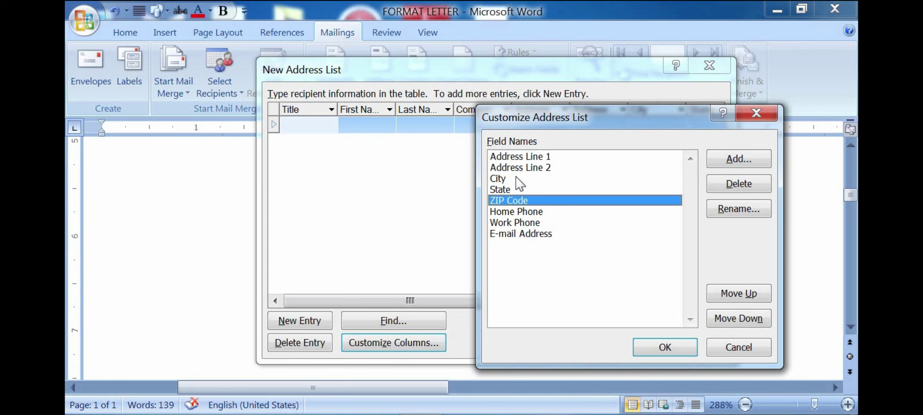
click(542, 155)
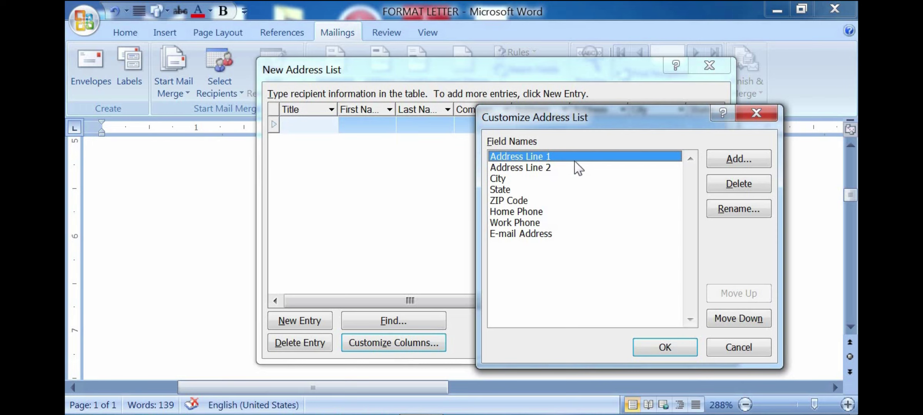
Step: Rename the Address Line 1 field to 'Name' and Address Line 2 to 'Adress'
click(733, 212)
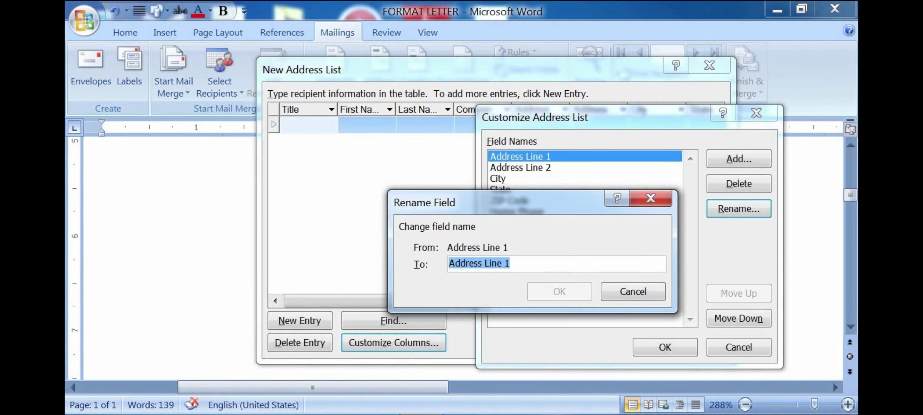
text(Name)
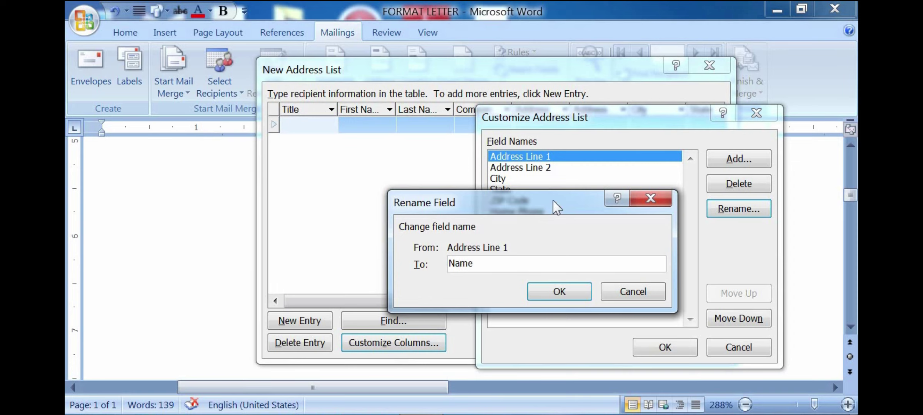
click(560, 291)
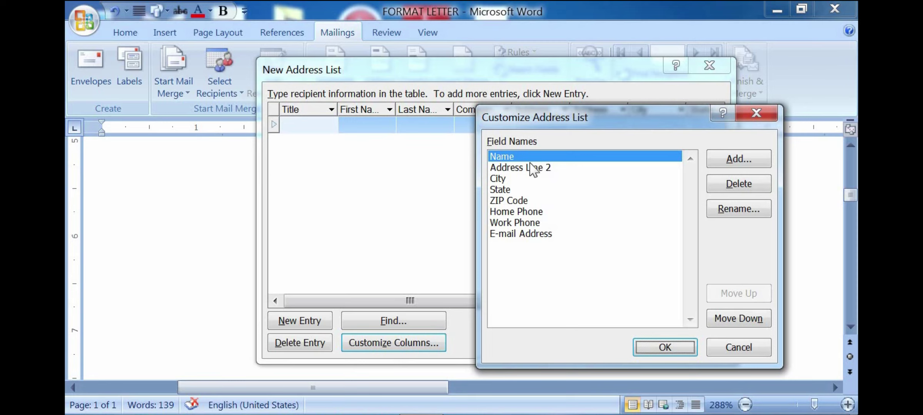
click(553, 169)
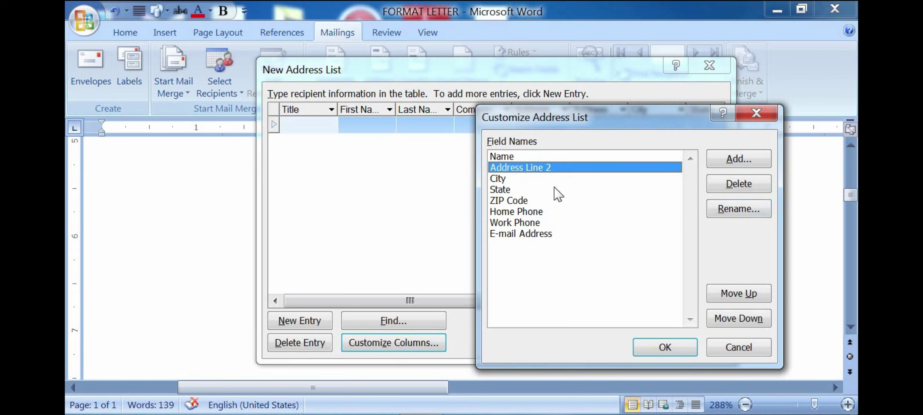
click(746, 212)
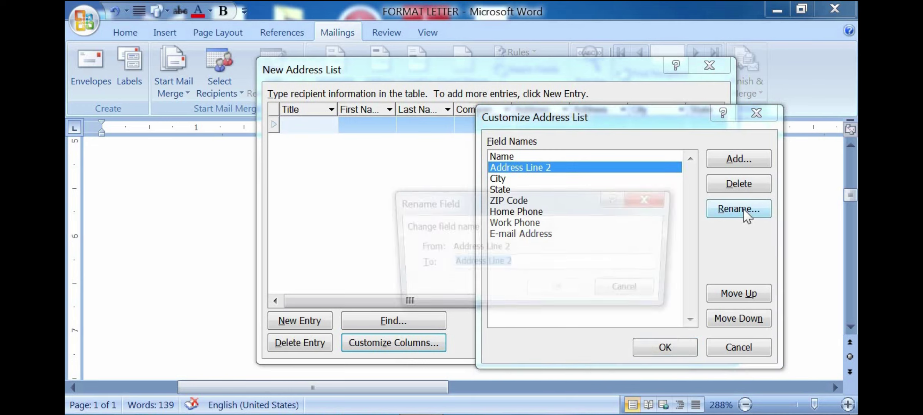
text(Adress)
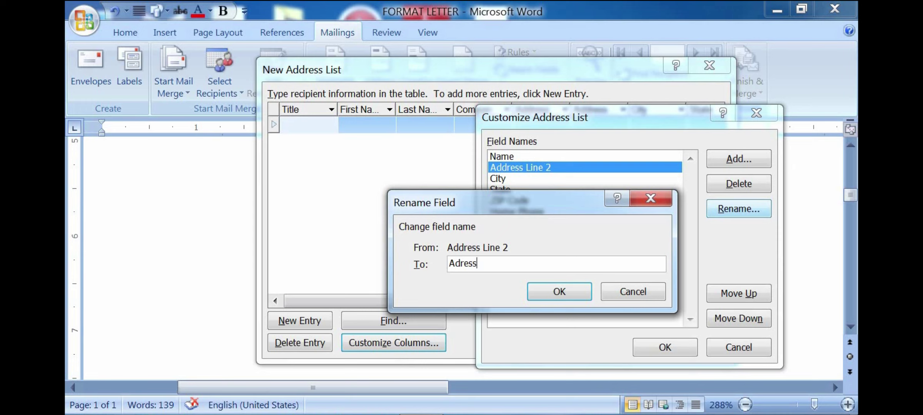
click(559, 293)
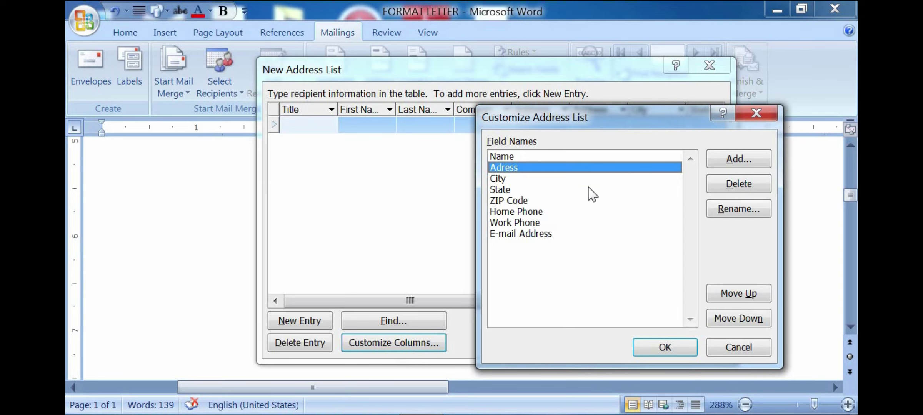
click(540, 235)
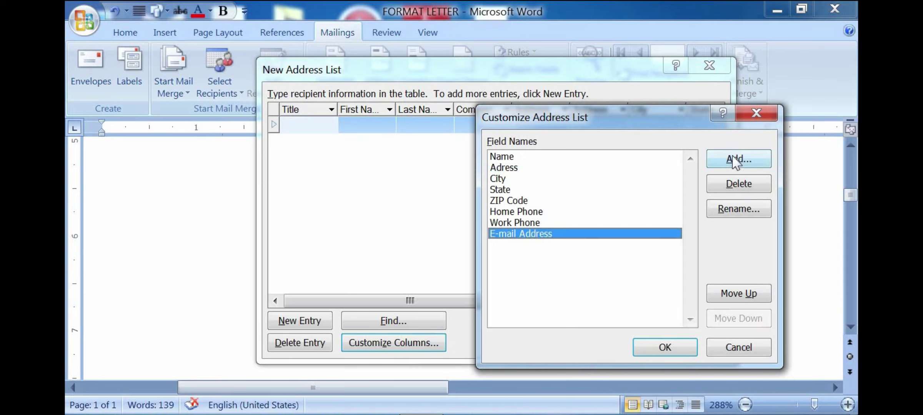
Step: Add a 'mobile number' field and apply the customized columns to the New Address List
click(736, 164)
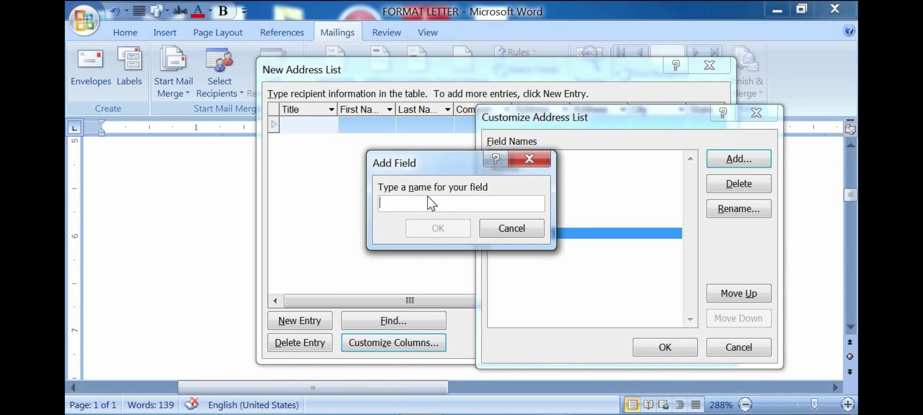
text(mobil)
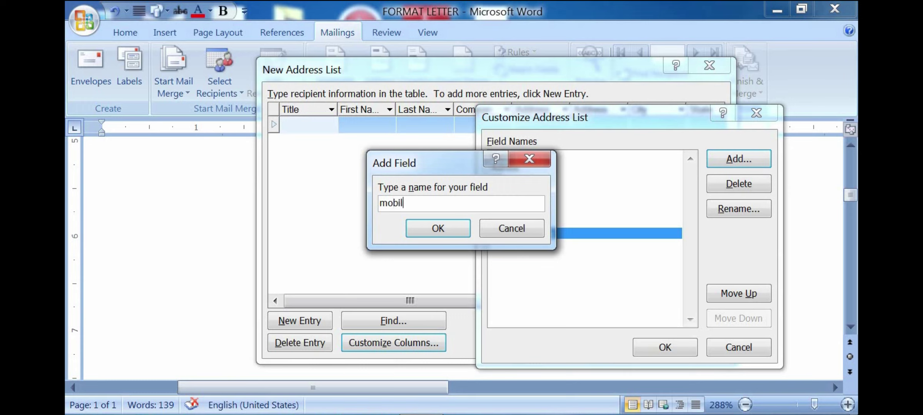
text(mber)
click(436, 229)
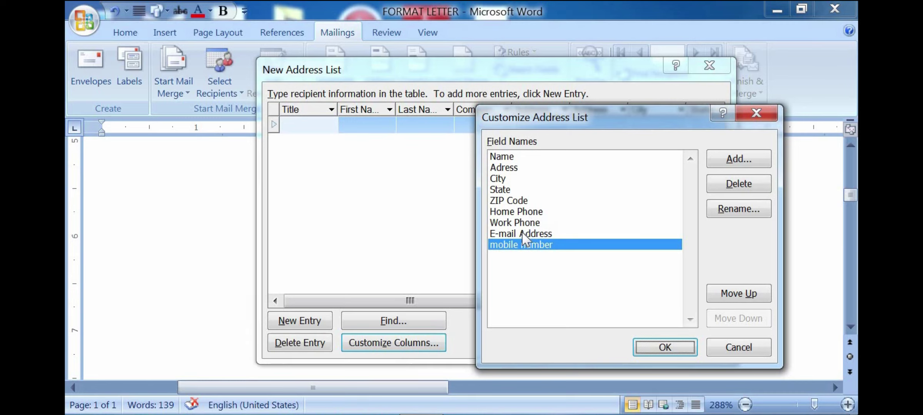
click(531, 229)
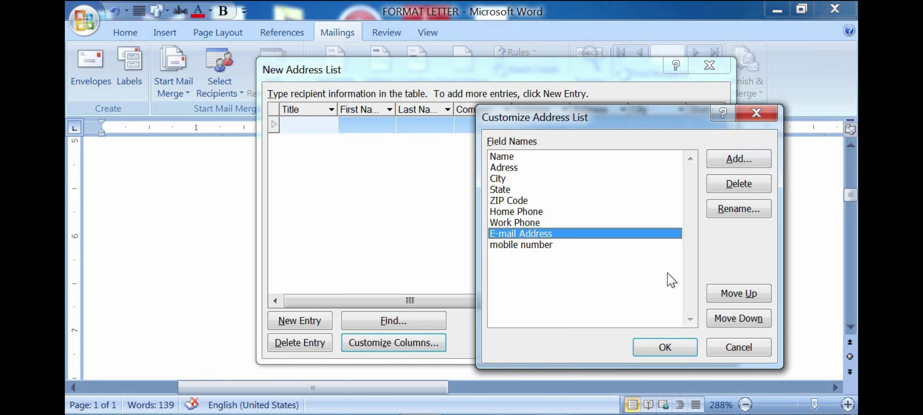
click(667, 351)
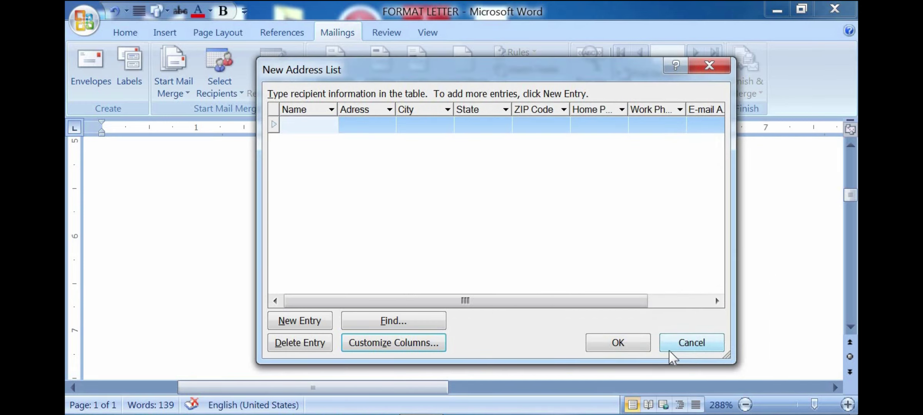
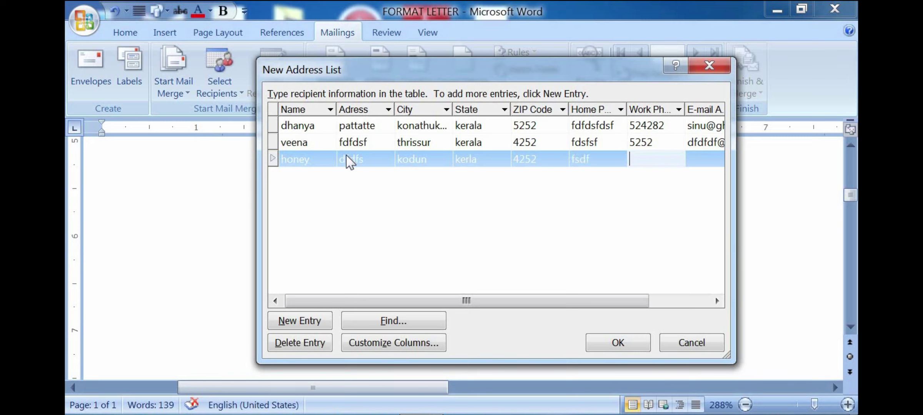
key(Tab)
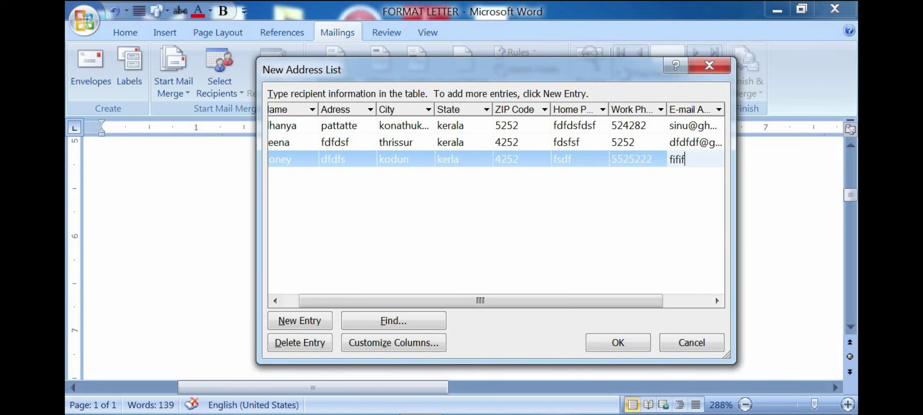
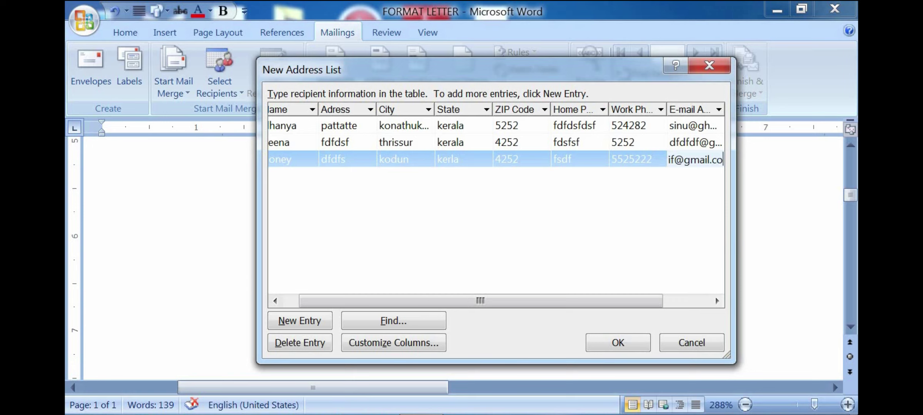
Step: Complete the current recipient's e-mail address and begin the next recipient entry
key(Tab)
key(Tab)
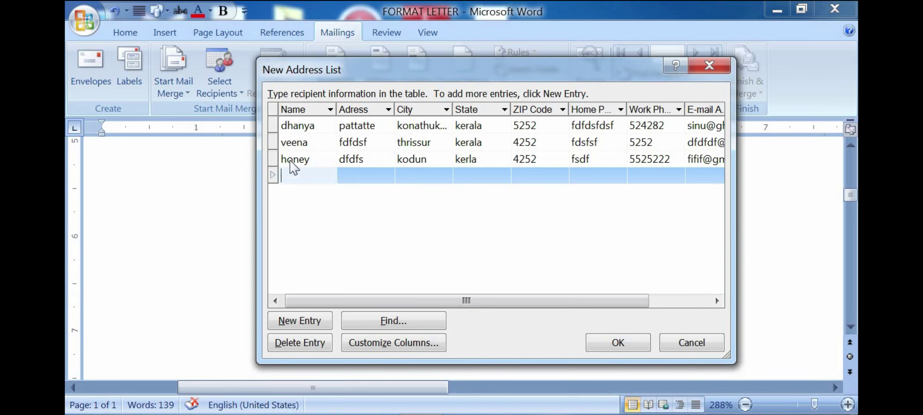
text(efwe)
Step: Fill the fourth recipient's Adress, City, State, ZIP Code, Home and Work Phone with placeholder text
key(Tab)
text(fdsfsd)
key(Tab)
text(edfdsf)
key(Tab)
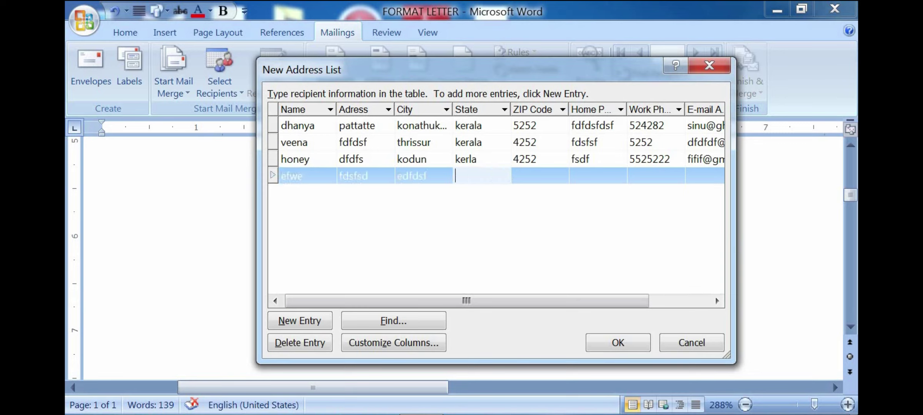
text(fdsfds)
key(Tab)
text(dsfdsf)
key(Tab)
text(fdfds)
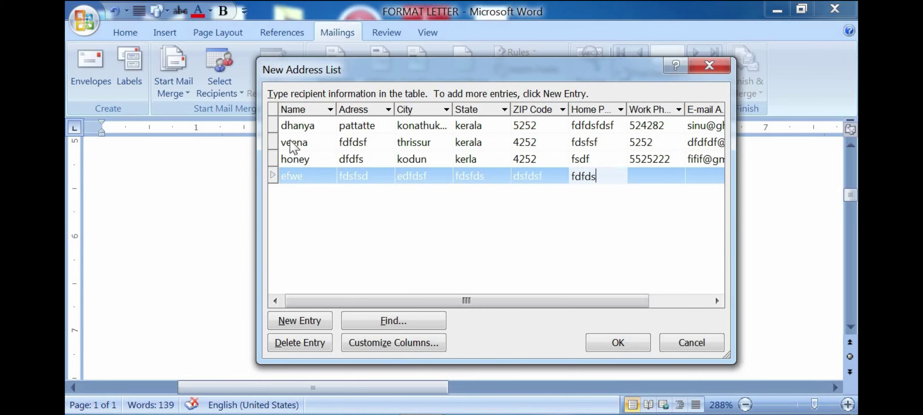
key(Tab)
text(fdfds)
key(Tab)
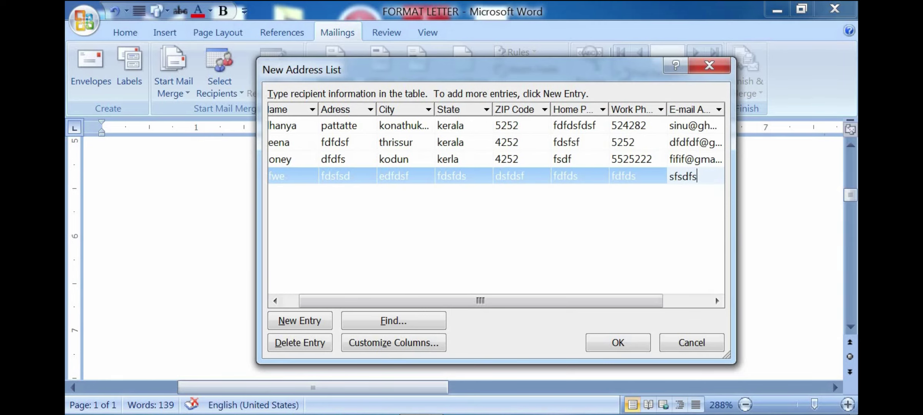
key(Tab)
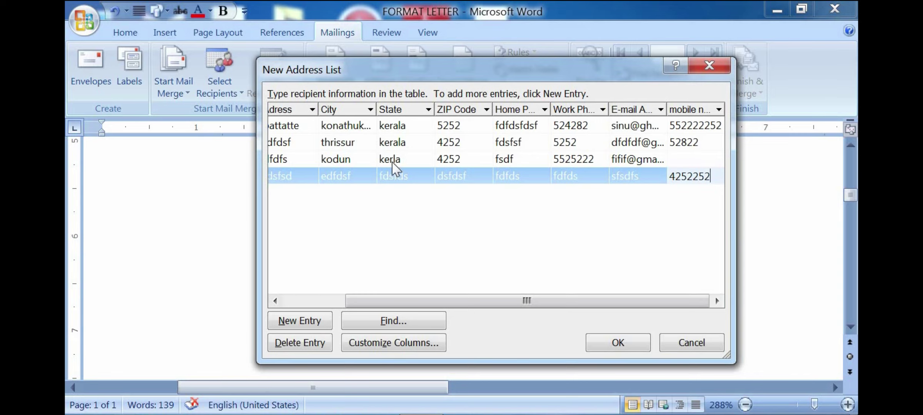
Step: Close the New Address List and save it to the Desktop as letter42
click(628, 345)
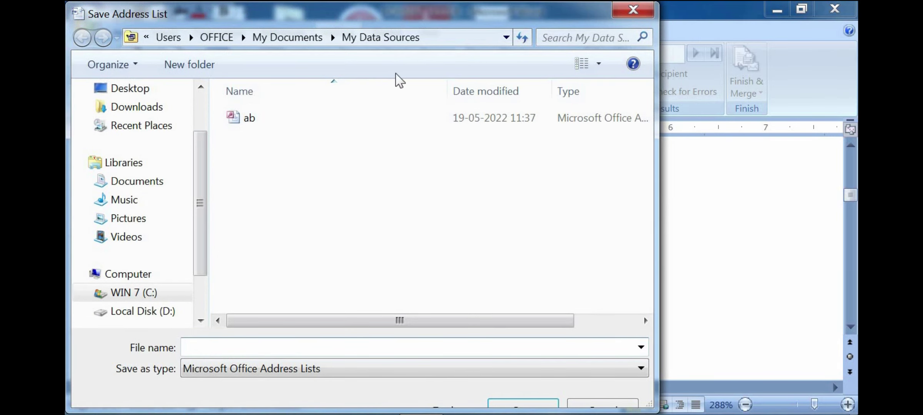
drag(412, 13, 539, 13)
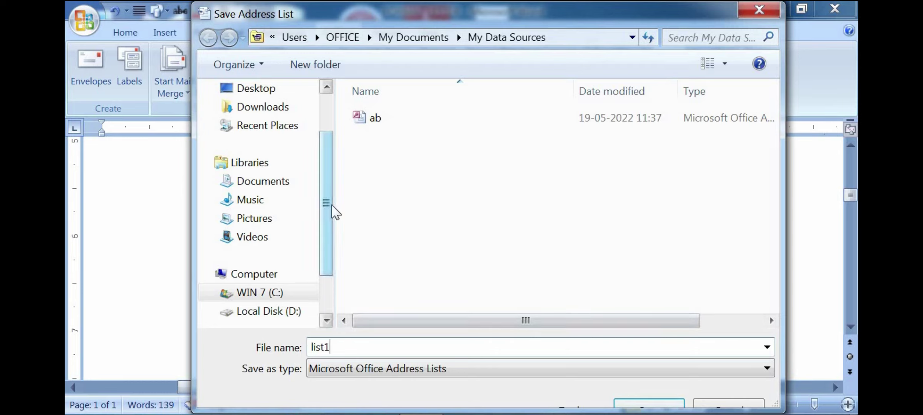
key(BackSpace)
key(BackSpace)
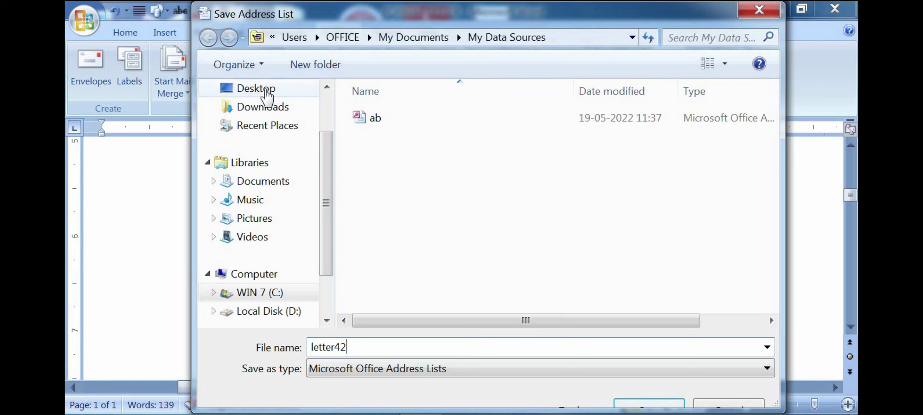
click(267, 91)
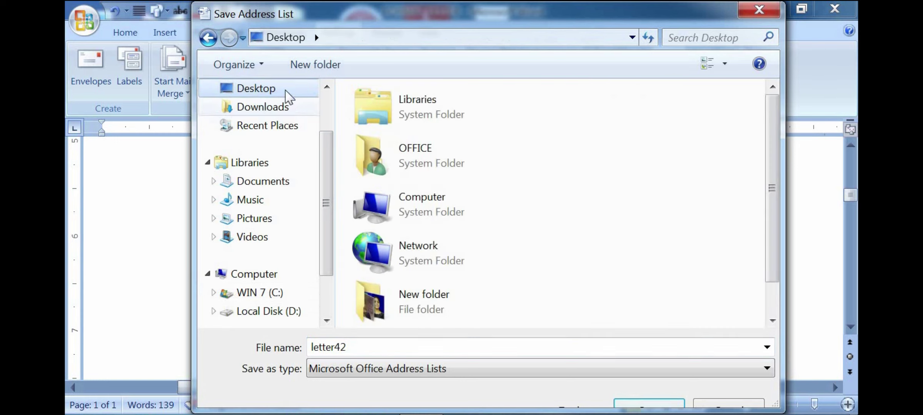
scroll(277, 116, up, 1)
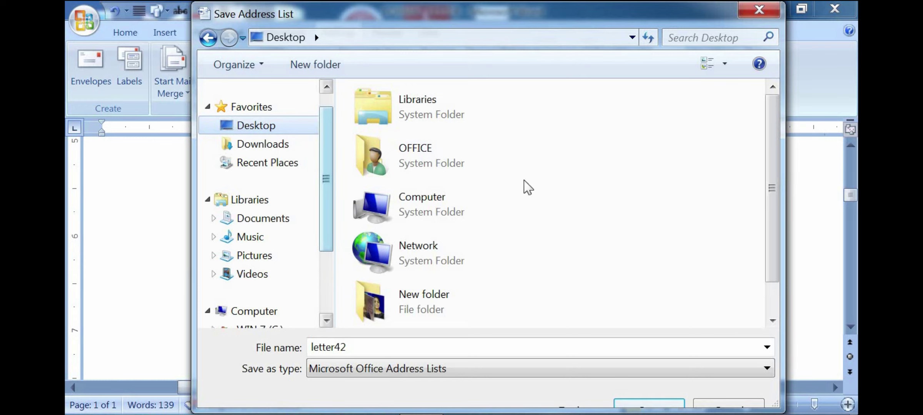
click(772, 290)
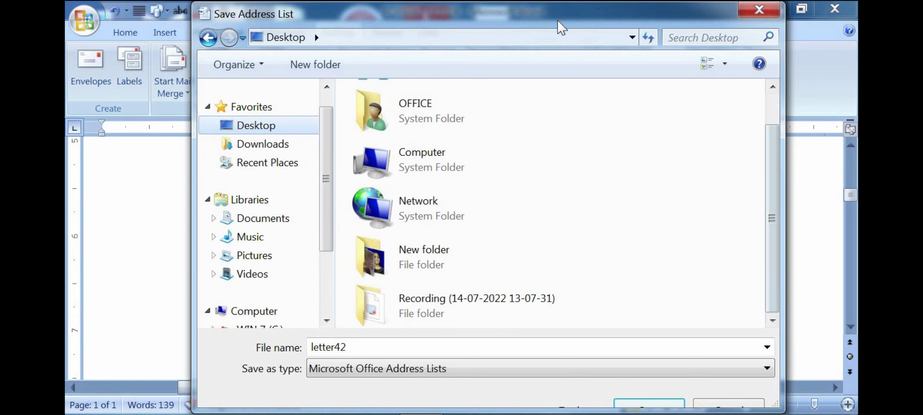
drag(561, 28, 515, 28)
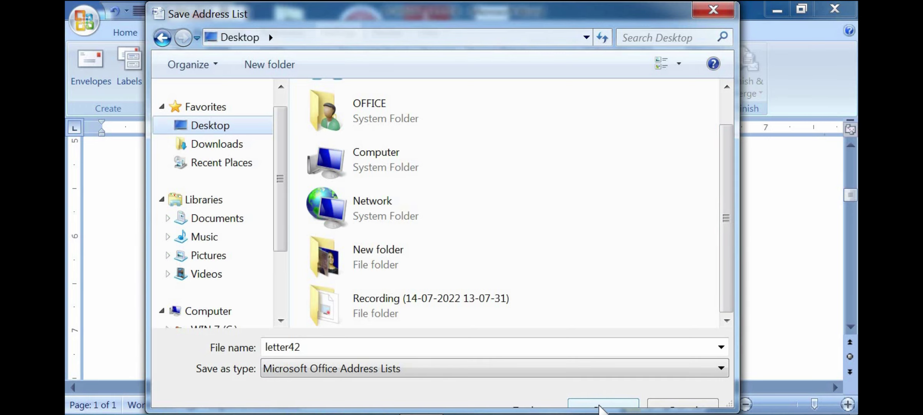
click(598, 408)
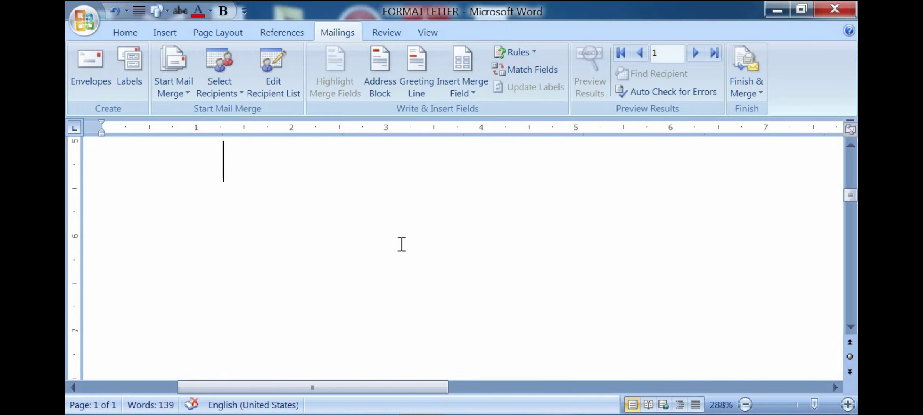
Step: Zoom the letter in and insert the «Name» merge field under To, then start an indented line
scroll(515, 267, down, 3)
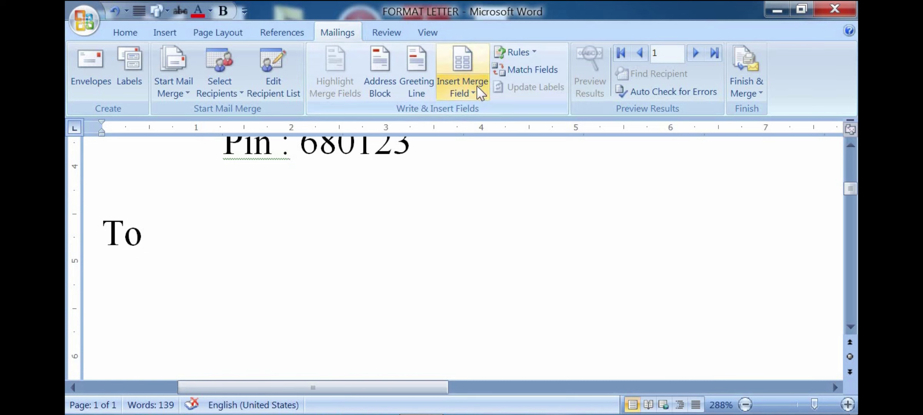
click(475, 95)
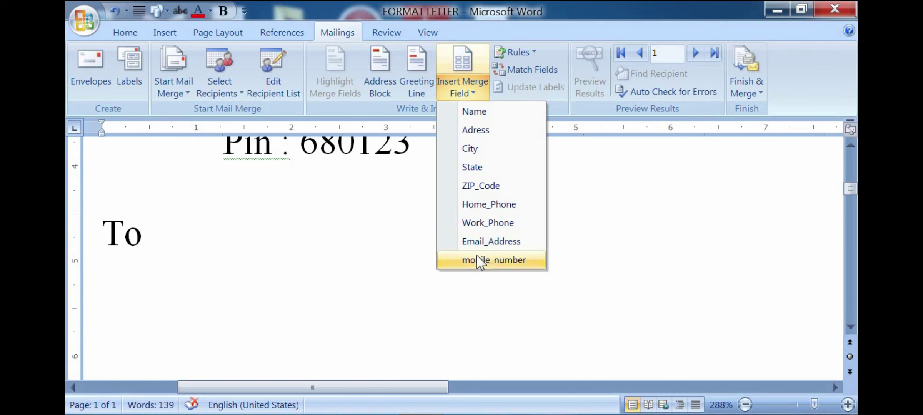
click(824, 407)
click(475, 96)
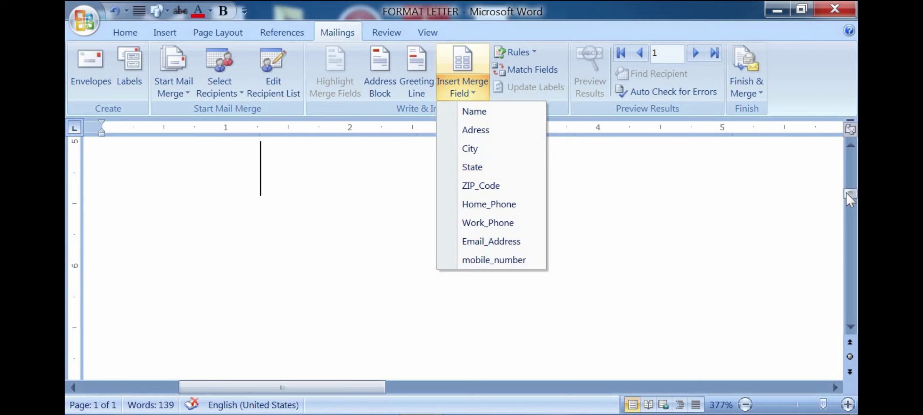
click(475, 113)
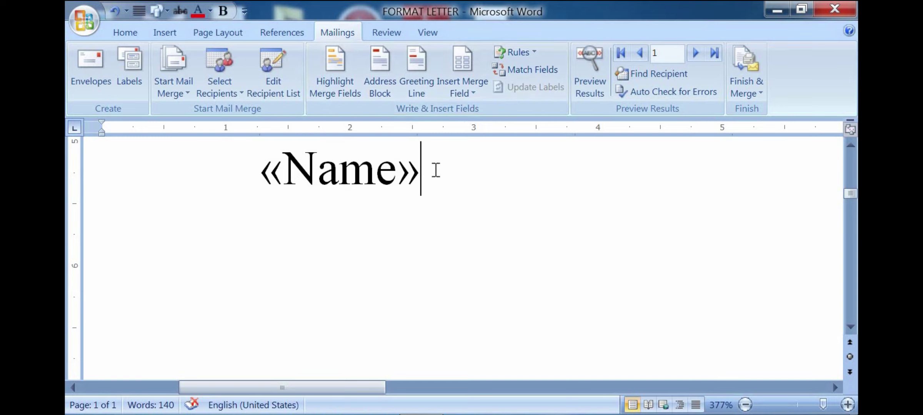
key(Return)
key(Tab)
Step: Insert the Adress, City, State and ZIP_Code merge fields on successive indented lines
click(462, 92)
click(464, 129)
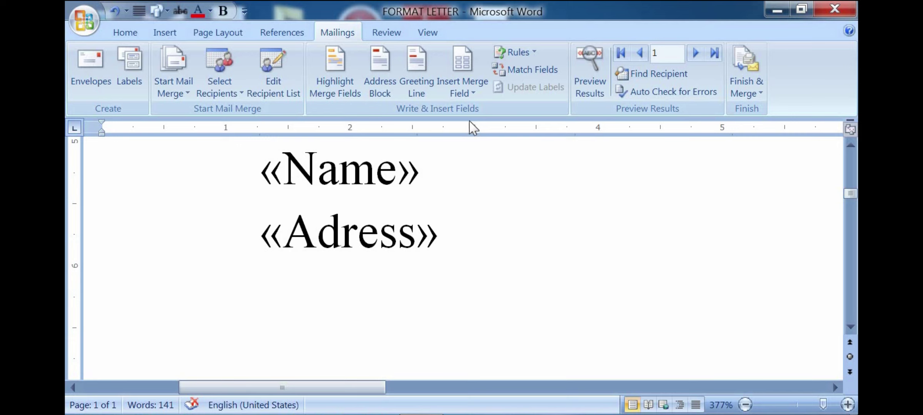
key(Return)
click(463, 94)
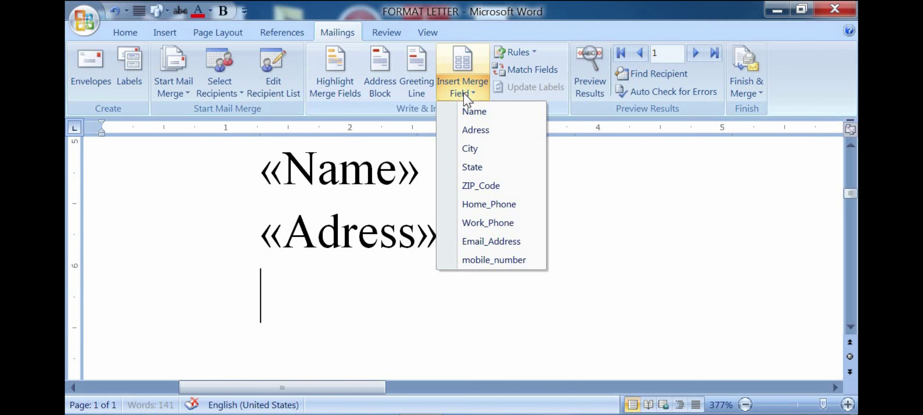
click(471, 149)
key(Return)
key(Tab)
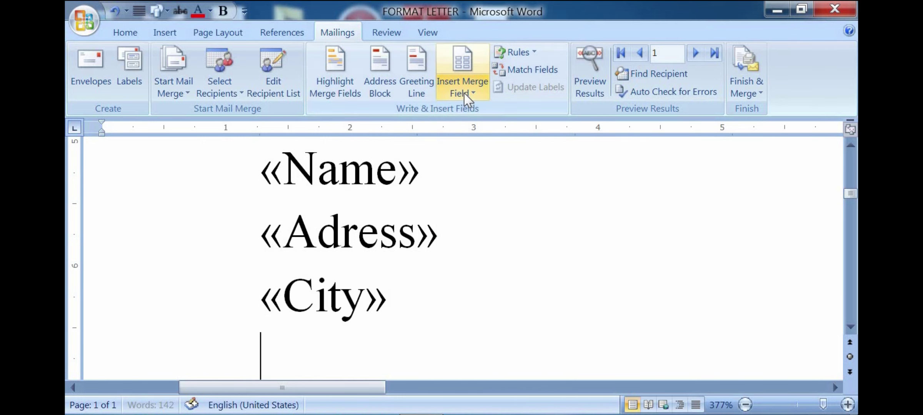
click(465, 95)
click(472, 166)
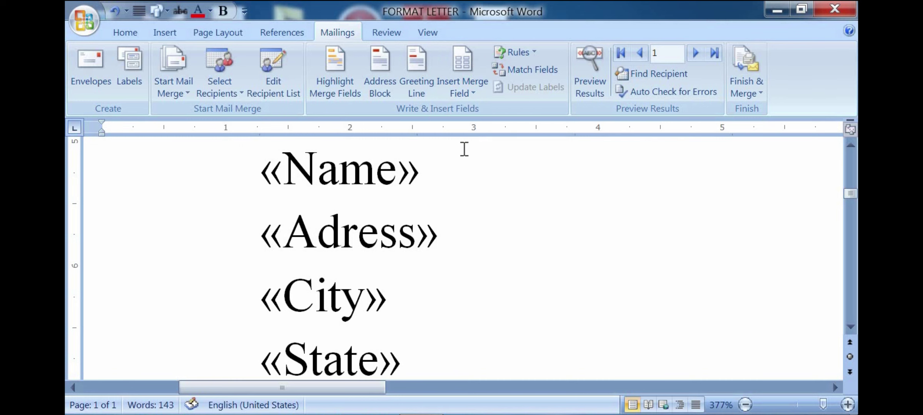
key(Return)
key(Tab)
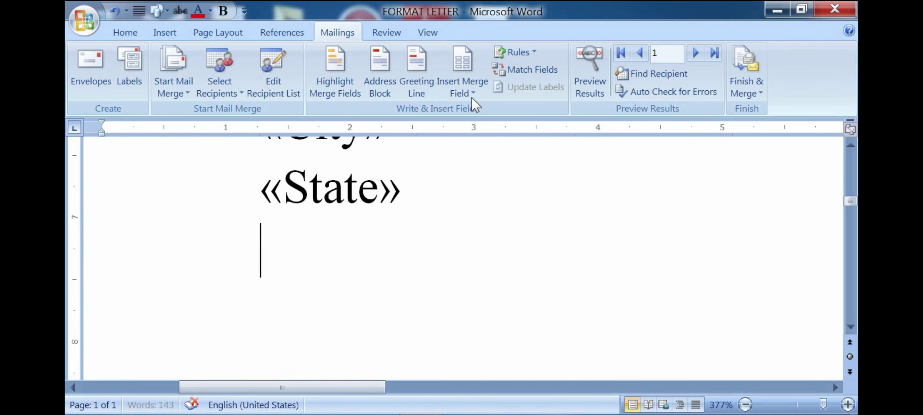
click(467, 94)
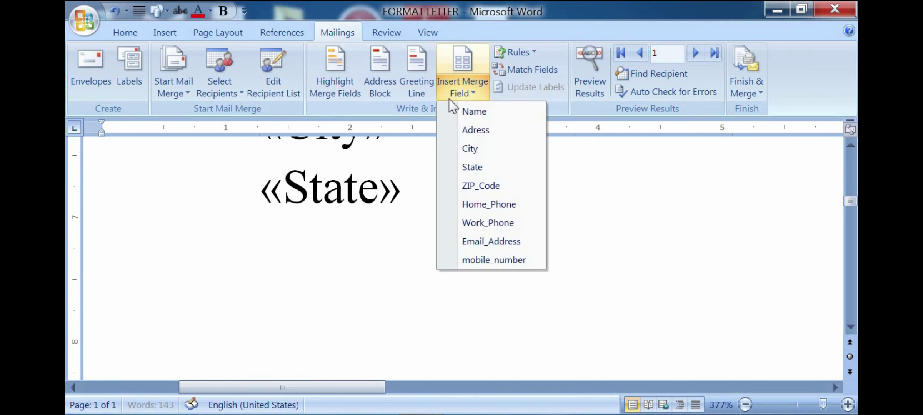
click(472, 186)
key(Return)
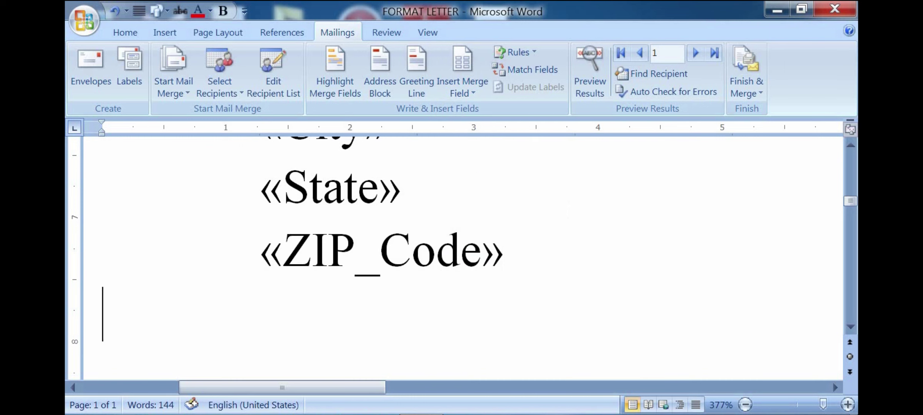
key(Tab)
Step: Stack Home_Phone, Work_Phone, Email_Address and mobile_number fields below ZIP_Code, ending with a new line
click(465, 92)
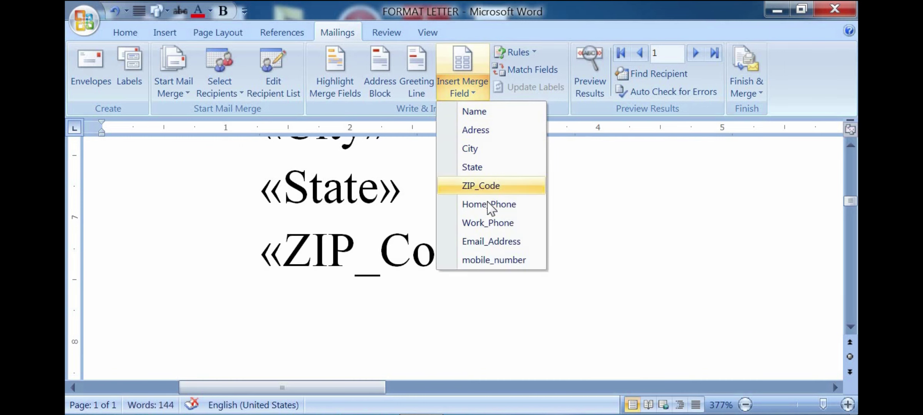
click(476, 204)
key(Return)
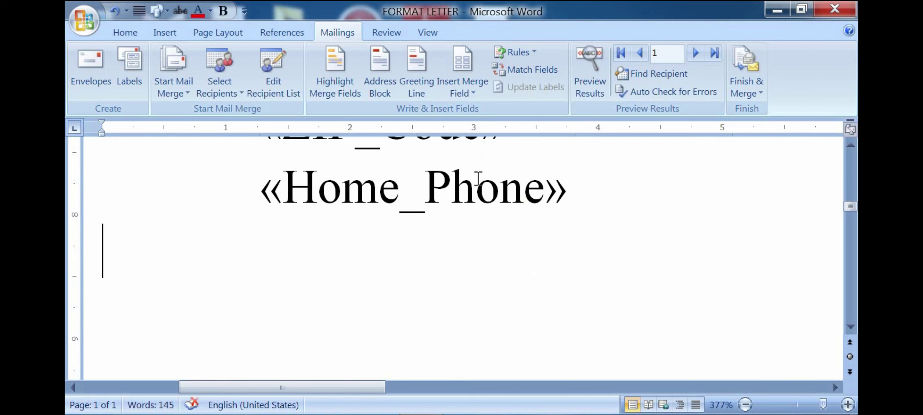
key(Tab)
click(465, 93)
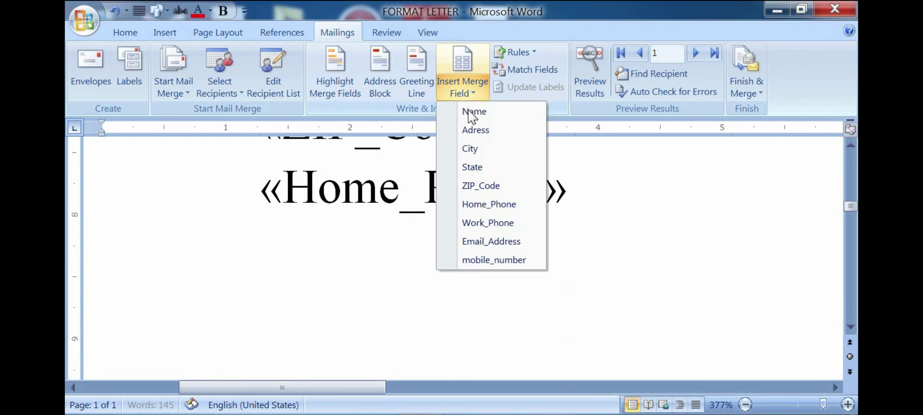
click(479, 230)
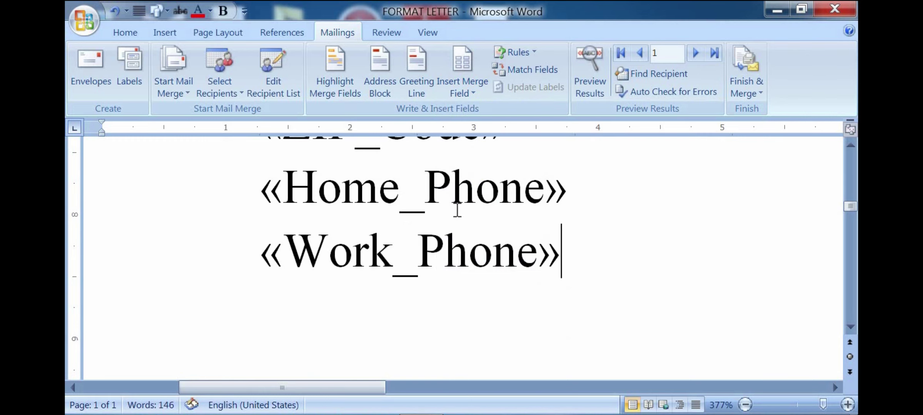
key(Return)
key(Tab)
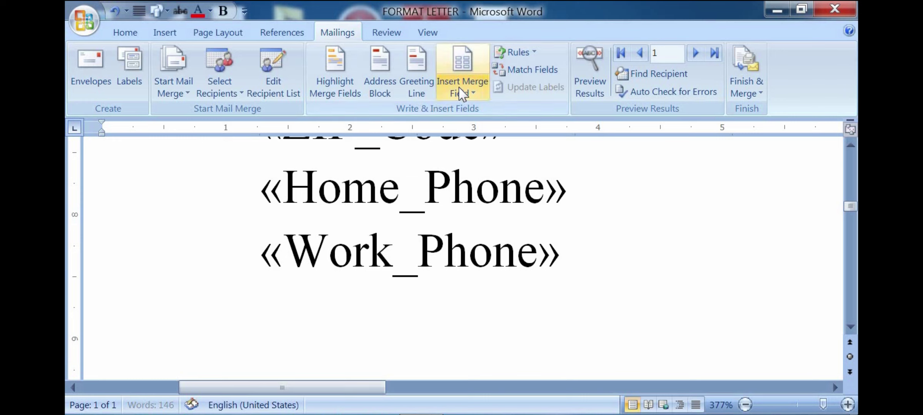
click(465, 91)
click(483, 242)
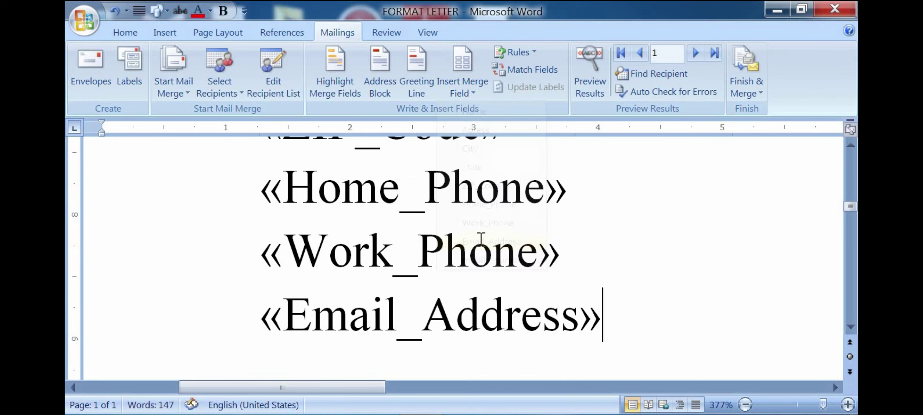
key(Return)
key(Tab)
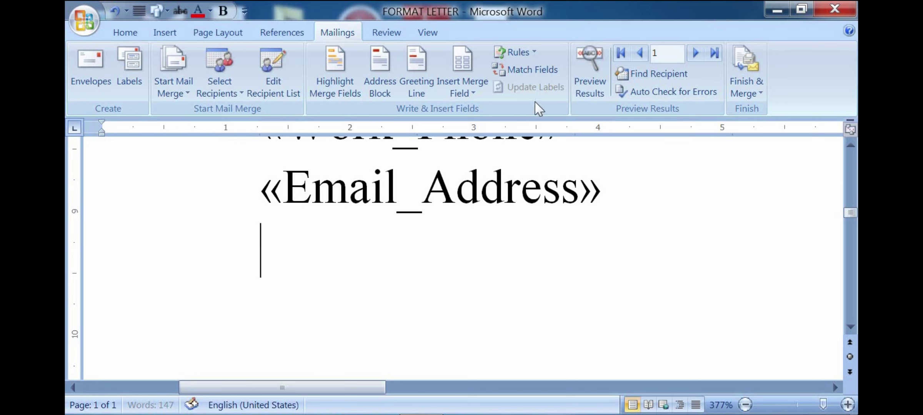
click(474, 94)
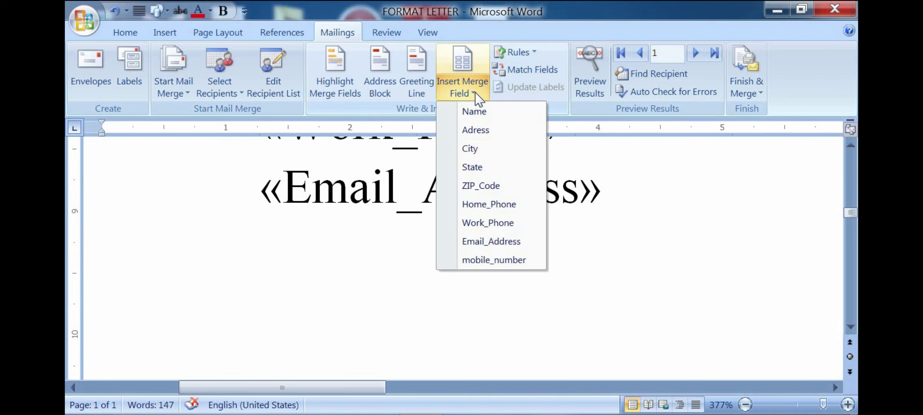
click(496, 259)
scroll(466, 250, up, 3)
scroll(454, 252, down, 3)
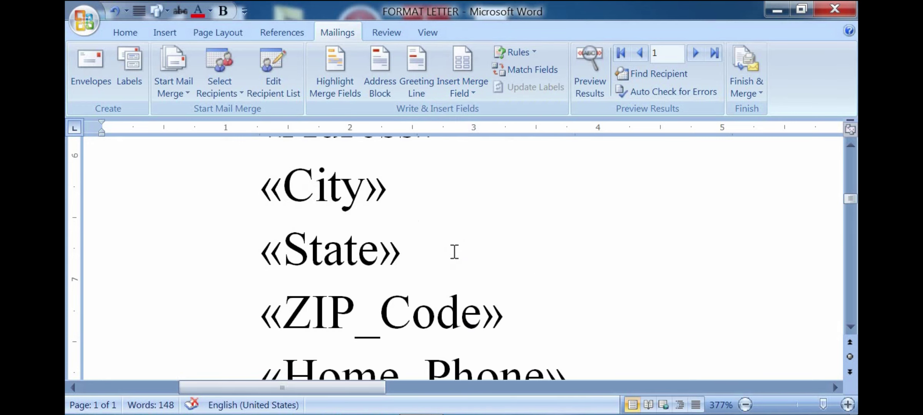
scroll(452, 252, up, 2)
scroll(454, 248, down, 2)
scroll(425, 243, down, 2)
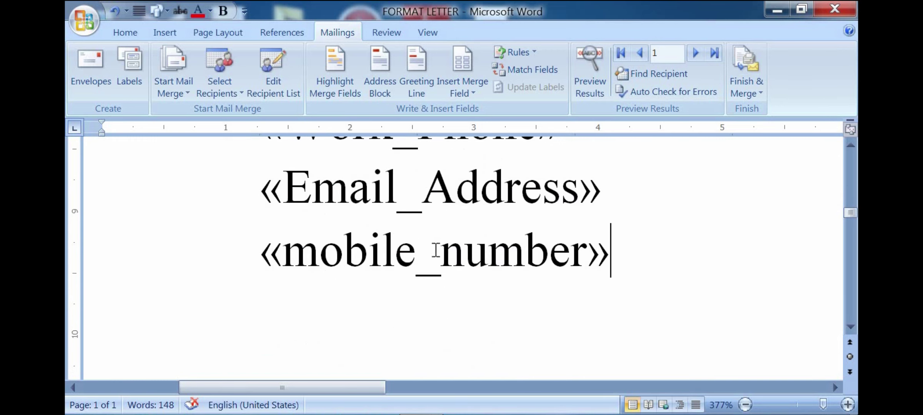
key(Return)
Step: Use Finish & Merge > Edit Individual Documents to merge All records into a new document
scroll(367, 181, up, 4)
scroll(367, 250, up, 4)
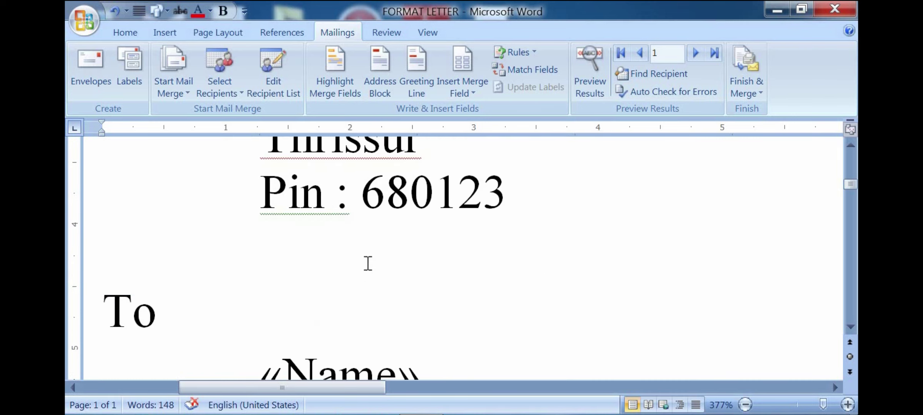
scroll(366, 246, down, 2)
scroll(438, 283, down, 2)
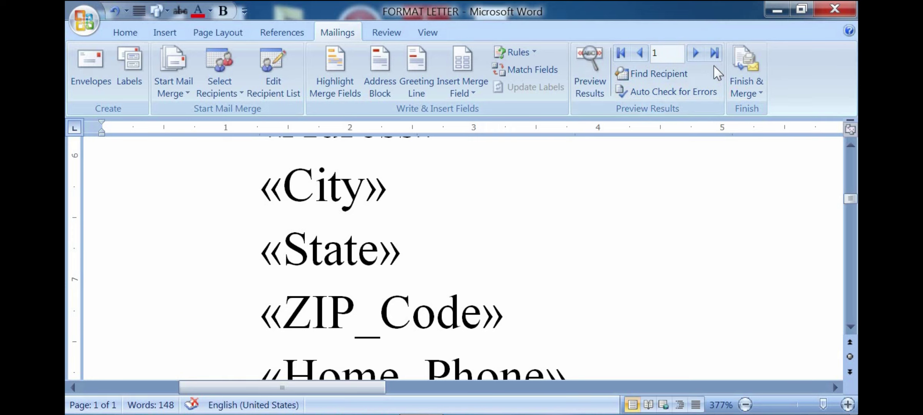
click(760, 93)
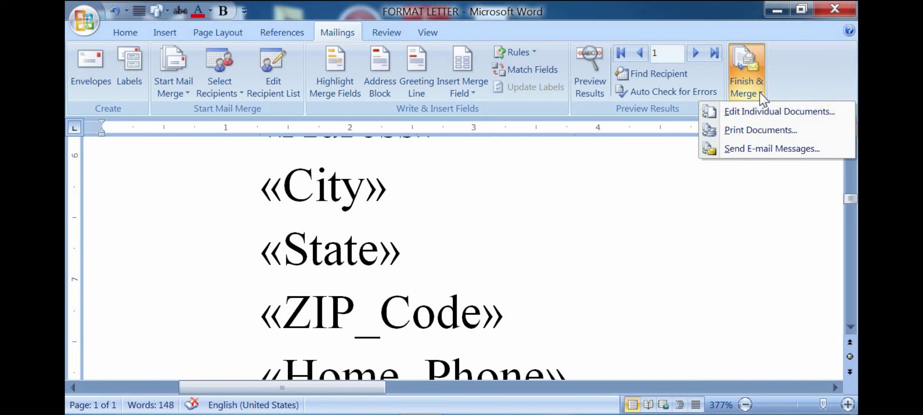
click(768, 112)
drag(457, 140, 688, 179)
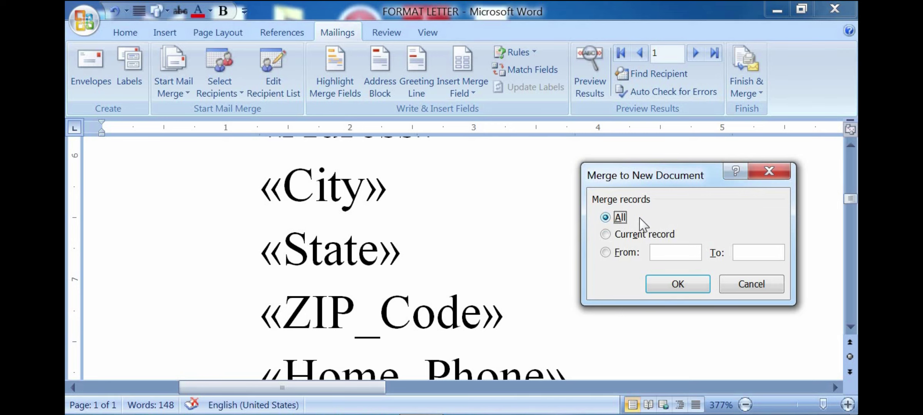
click(675, 281)
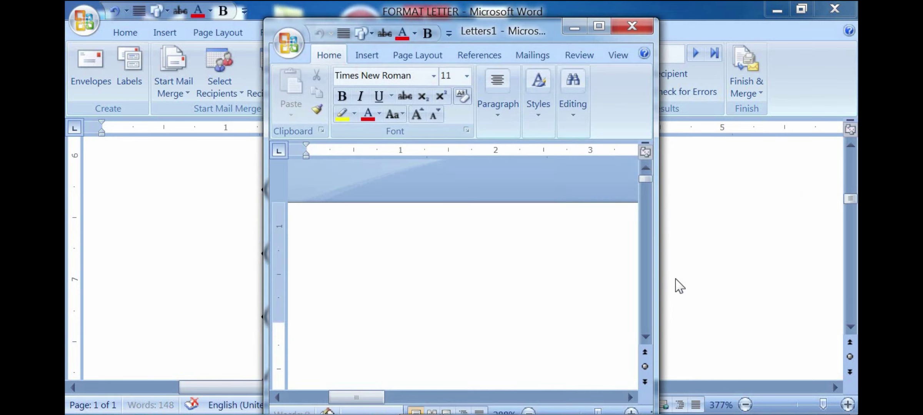
Step: Maximize Letters1 and scroll through the merged letters, hiding white space and zooming out
click(599, 27)
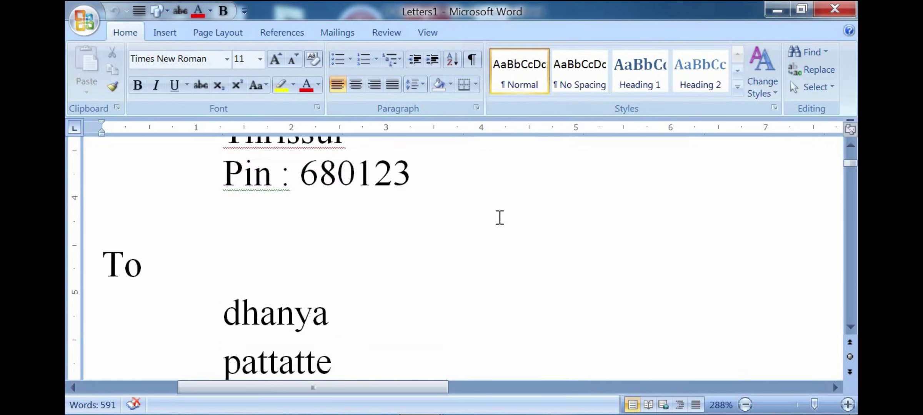
scroll(498, 257, down, 1)
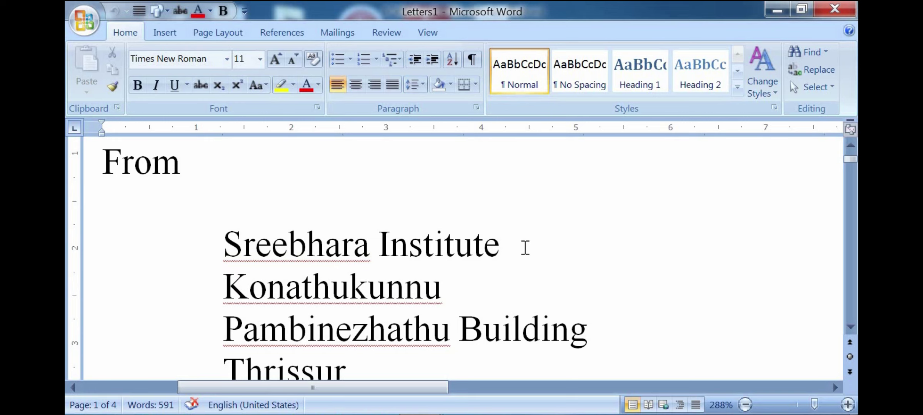
scroll(525, 248, down, 4)
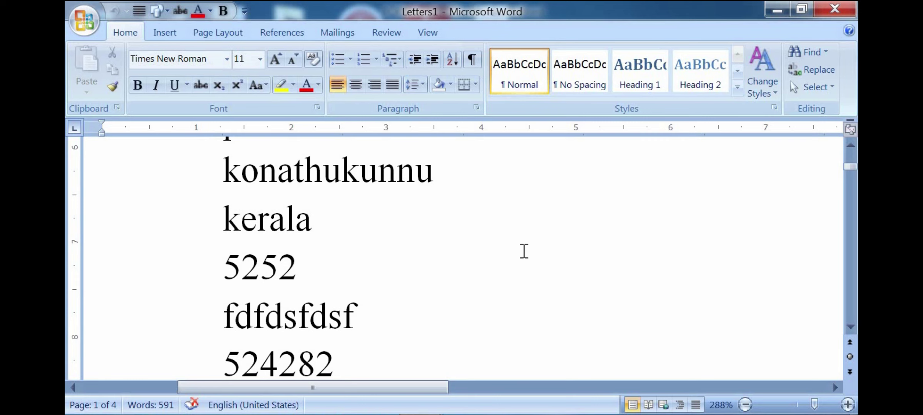
scroll(524, 250, up, 1)
scroll(523, 251, down, 4)
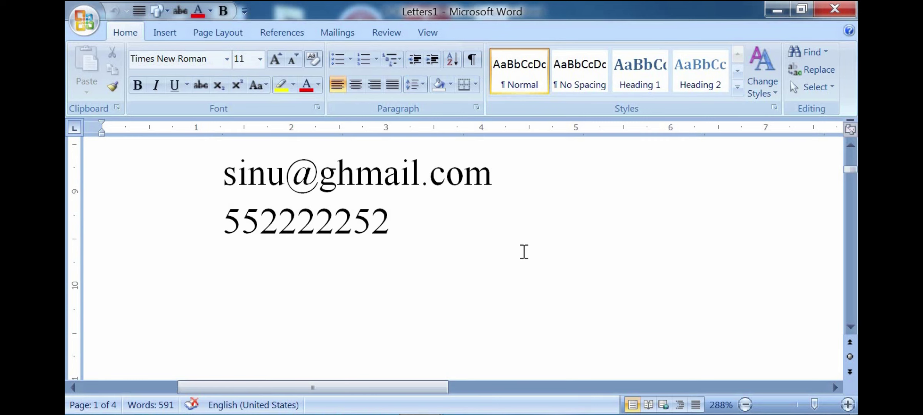
scroll(524, 252, down, 18)
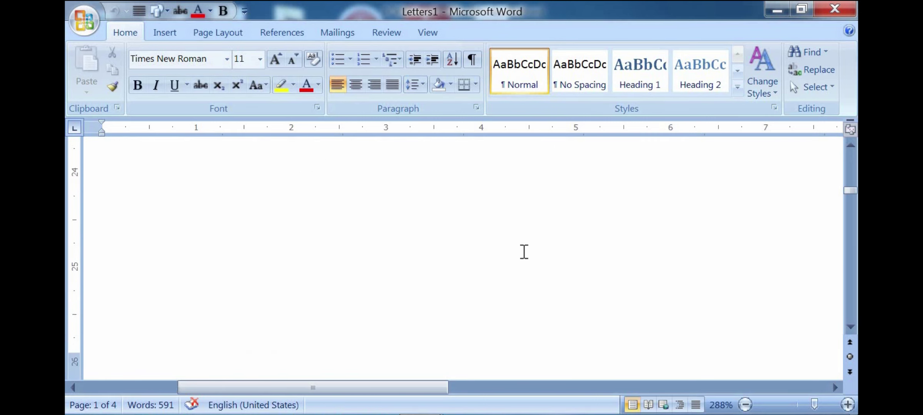
scroll(522, 251, down, 1)
double_click(522, 251)
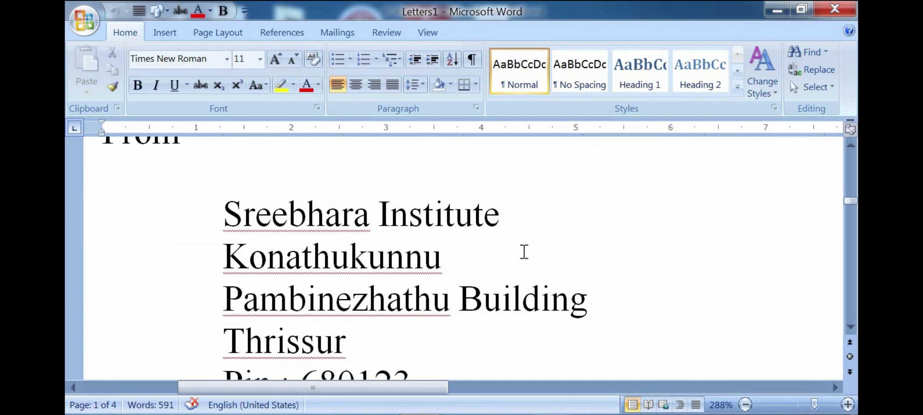
scroll(449, 240, down, 3)
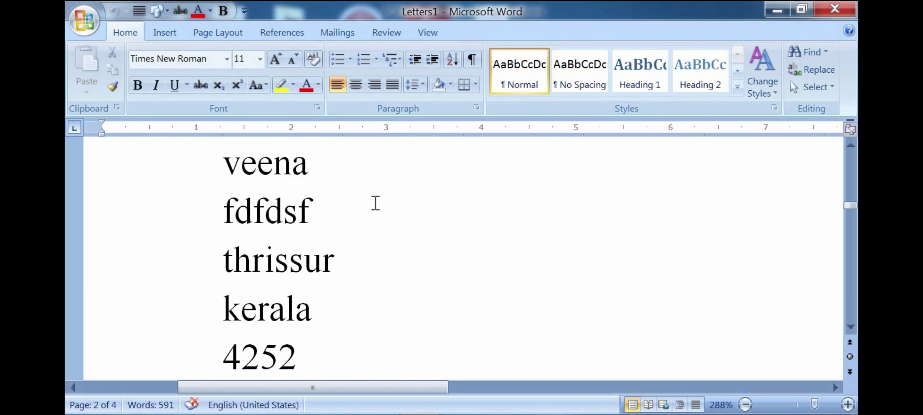
drag(813, 405, 788, 405)
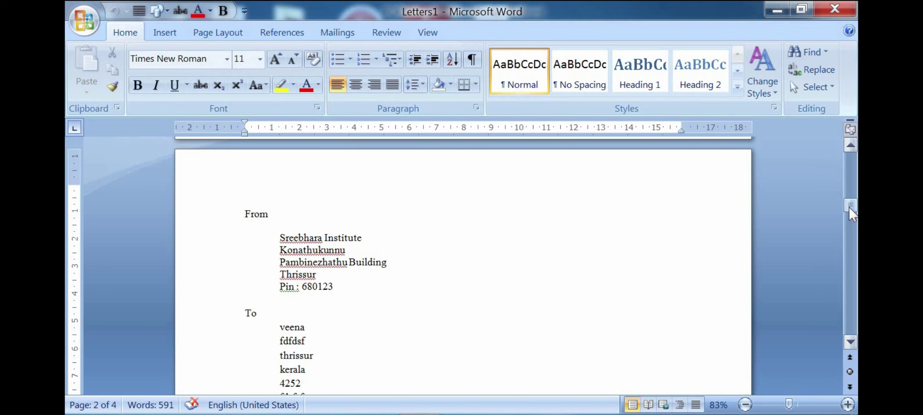
drag(849, 206, 845, 158)
drag(788, 404, 806, 404)
Step: Drag the top margin up, move through the From address lines, then undo the change
drag(76, 257, 76, 239)
click(648, 313)
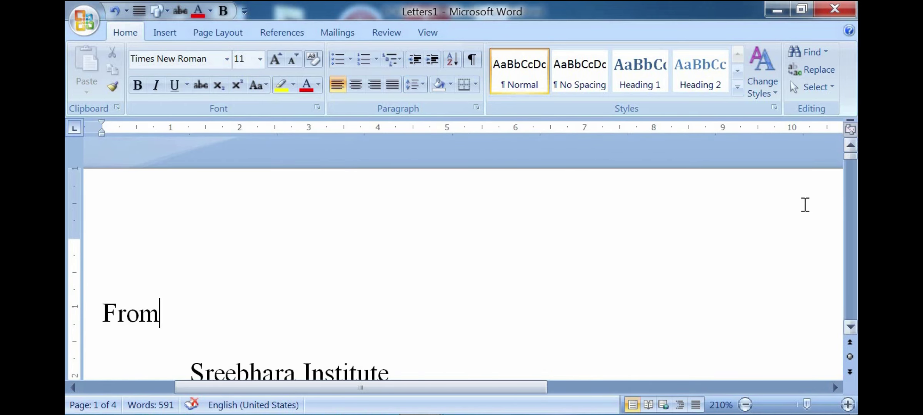
key(Up)
scroll(465, 309, down, 2)
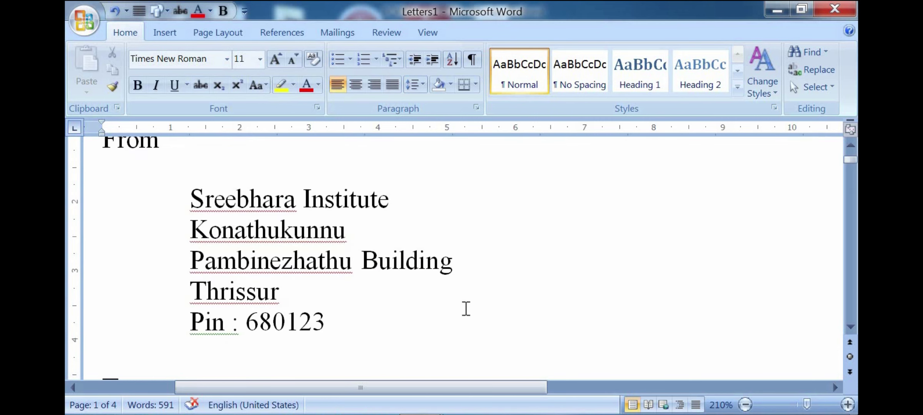
scroll(465, 308, up, 2)
click(458, 283)
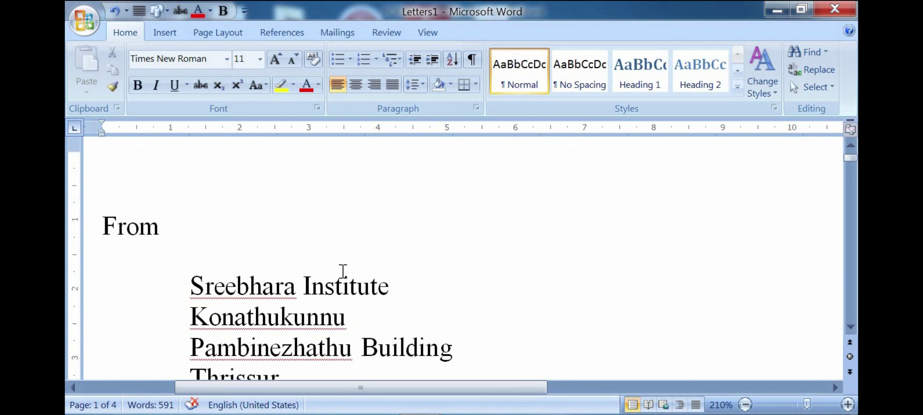
scroll(341, 270, down, 2)
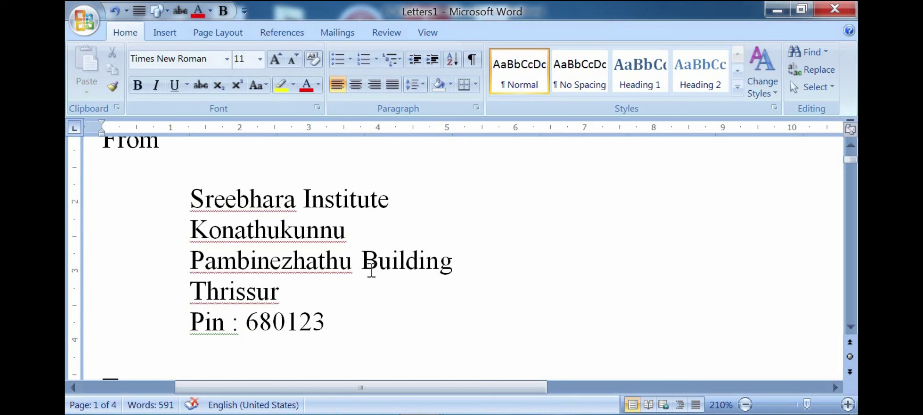
click(382, 280)
click(456, 234)
scroll(297, 267, up, 2)
scroll(297, 267, down, 2)
click(319, 253)
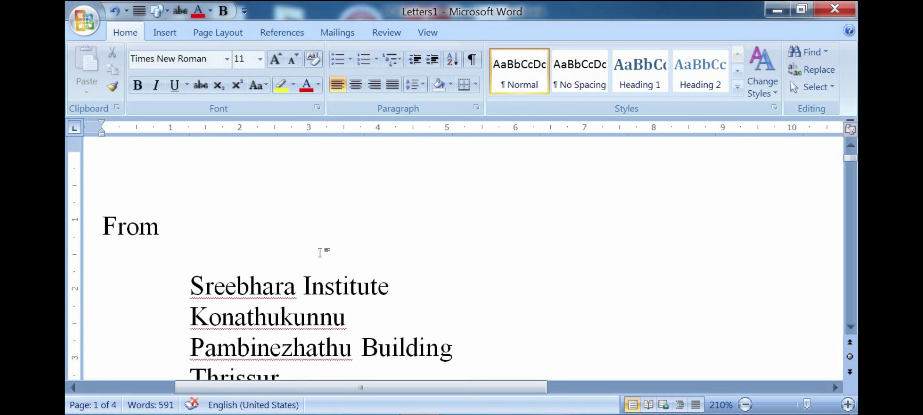
click(422, 276)
scroll(327, 280, down, 4)
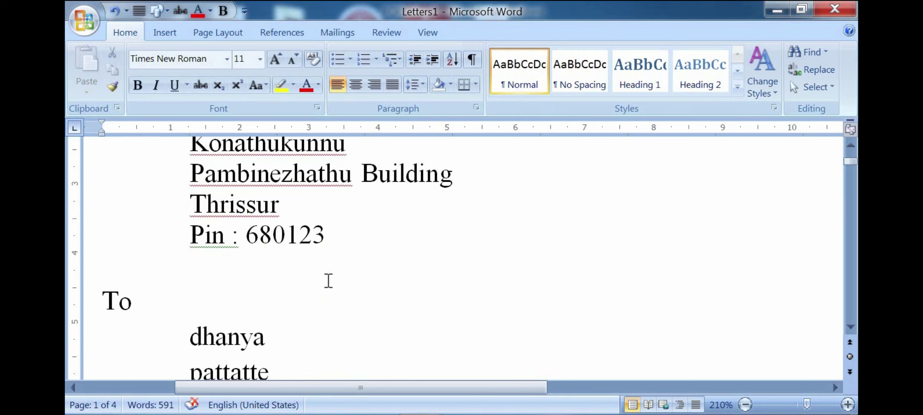
scroll(328, 280, up, 3)
scroll(349, 270, up, 4)
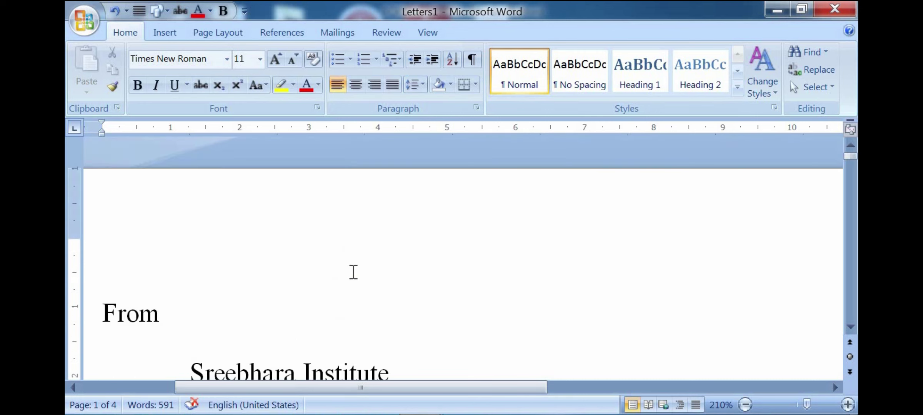
scroll(353, 272, down, 2)
scroll(353, 272, down, 2)
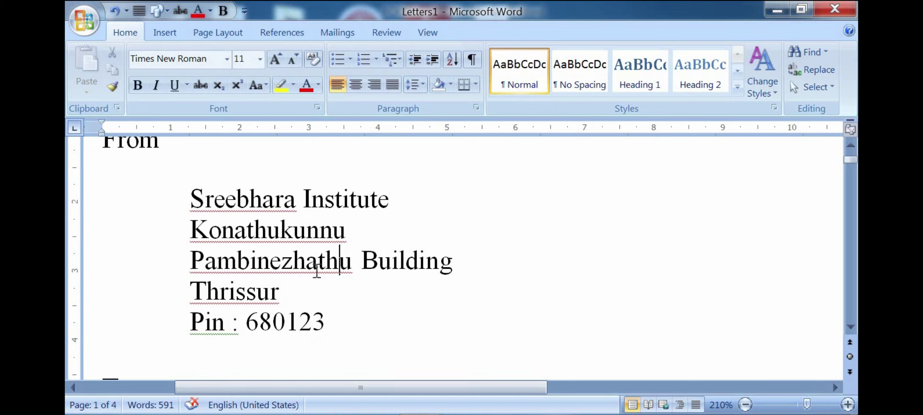
click(341, 302)
scroll(363, 316, down, 4)
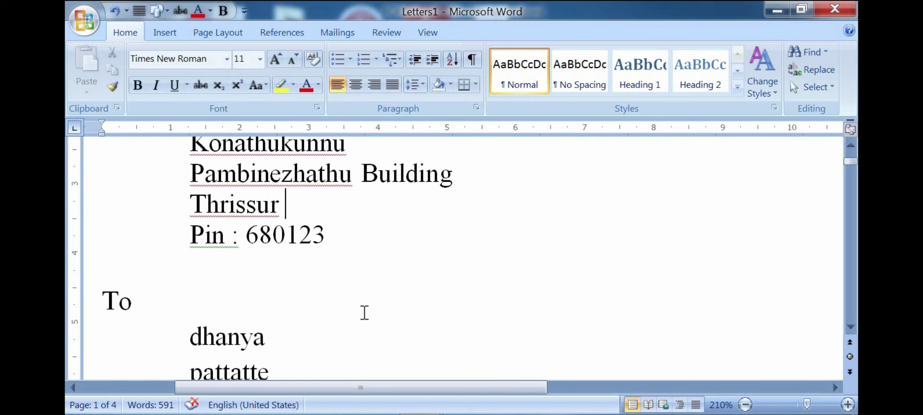
click(190, 254)
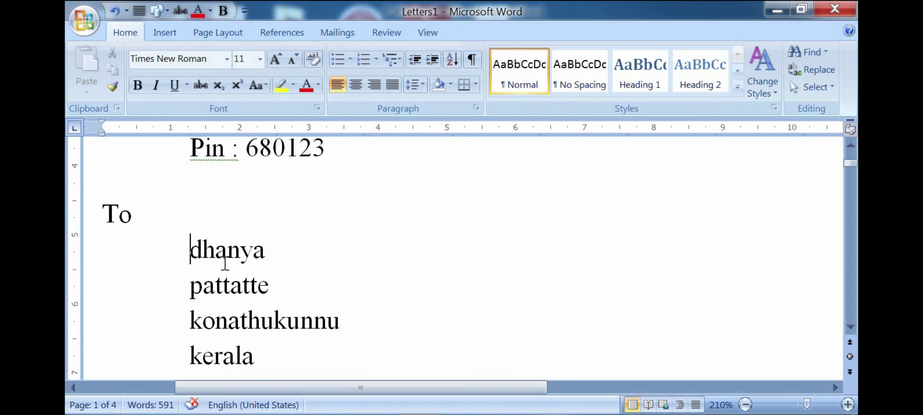
key(ctrl+z)
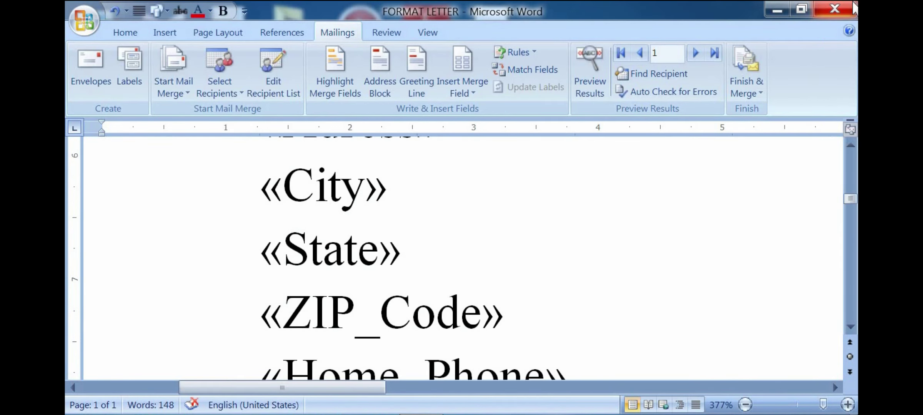
Step: Close Word without saving the merged letters and reopen FORMAT LETTER maximized
click(833, 9)
click(463, 258)
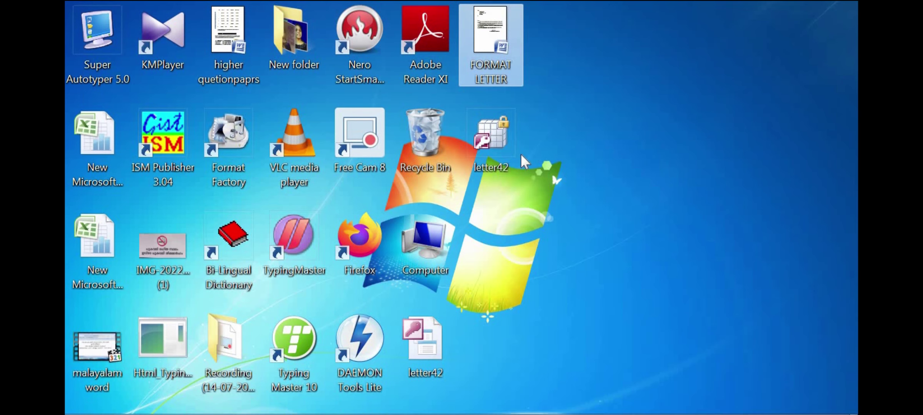
double_click(484, 45)
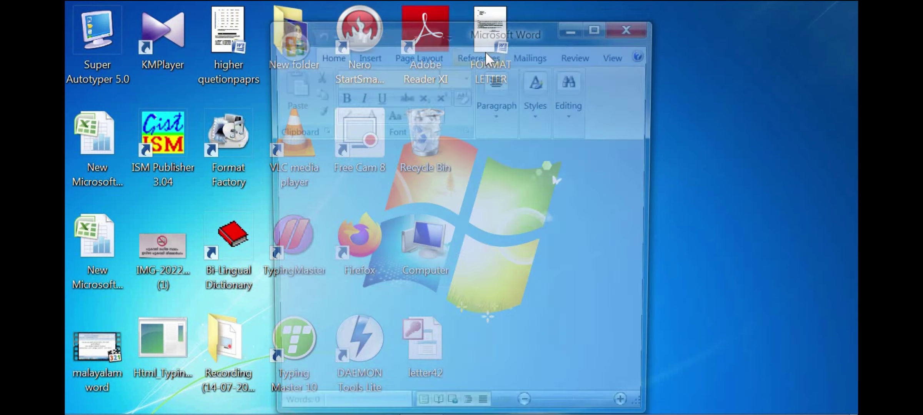
double_click(598, 32)
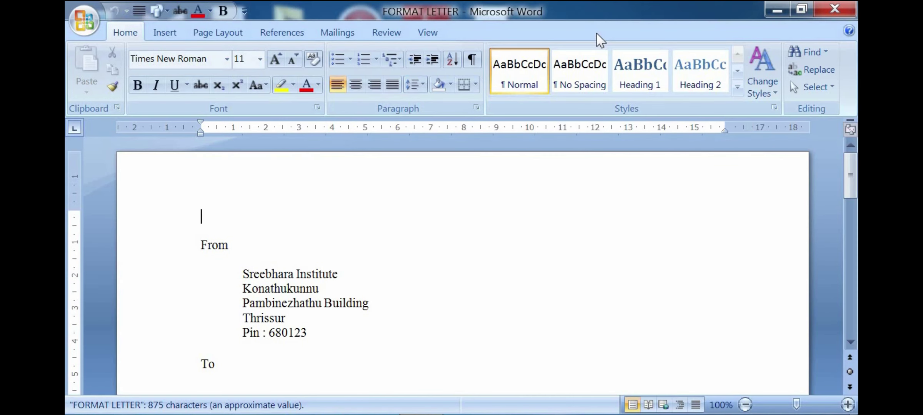
Step: Place the caret on the indented blank line below To, ready for the mail merge commands
click(396, 269)
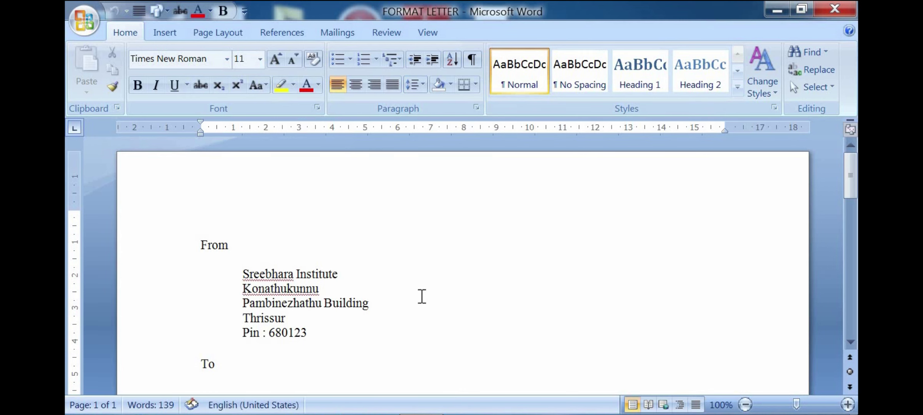
scroll(420, 298, down, 3)
scroll(420, 299, up, 2)
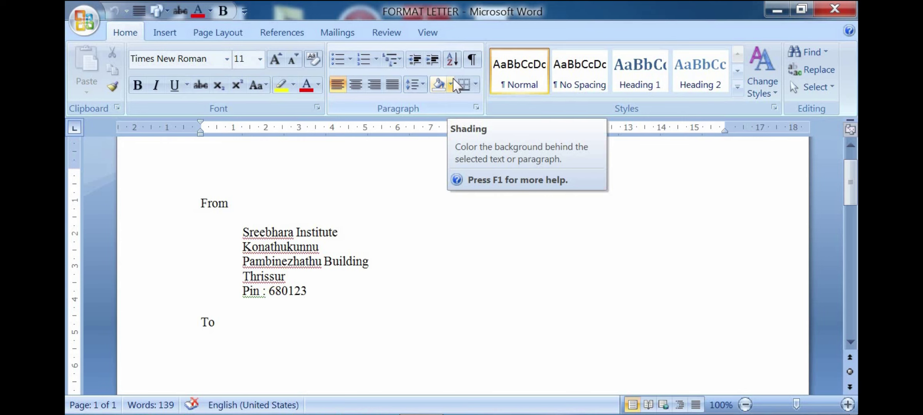
click(383, 183)
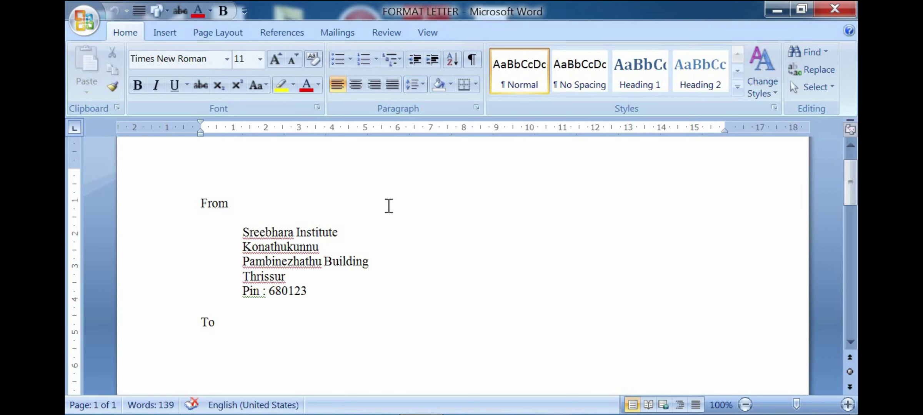
click(382, 228)
scroll(379, 278, down, 1)
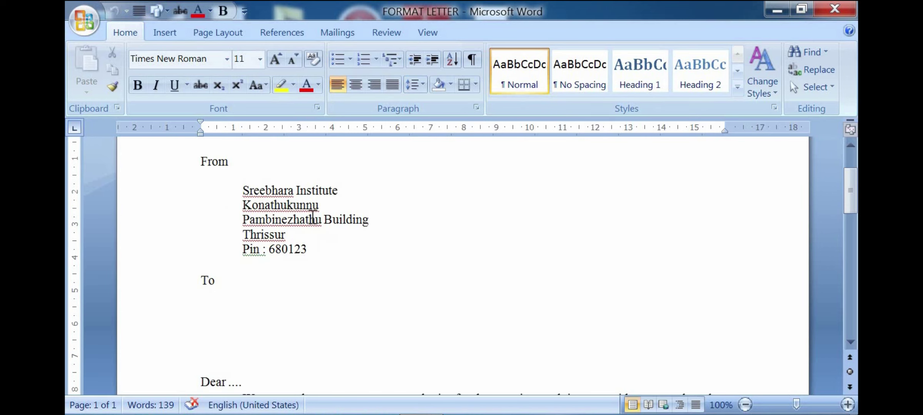
scroll(292, 256, down, 1)
click(239, 261)
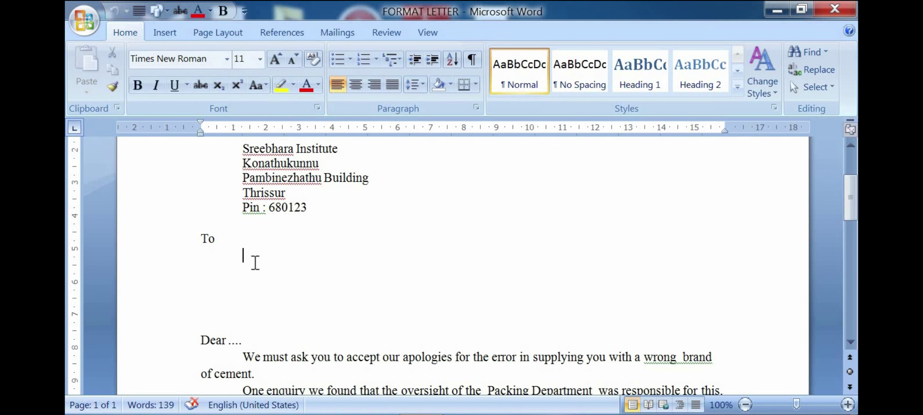
scroll(306, 327, down, 3)
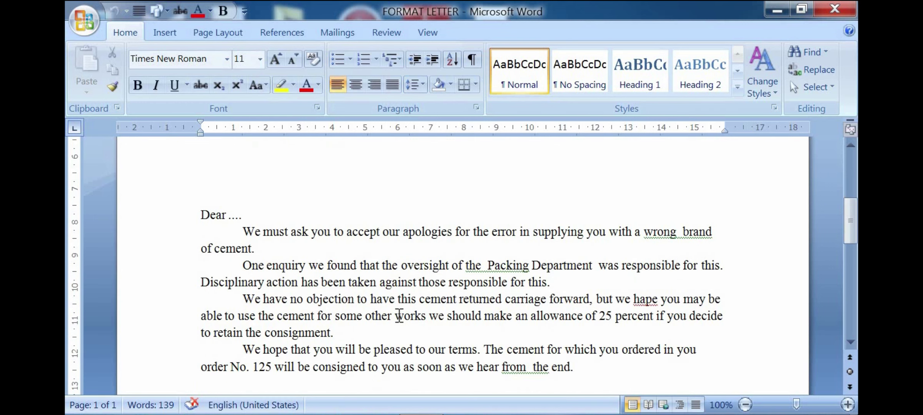
click(209, 226)
shift+click(565, 368)
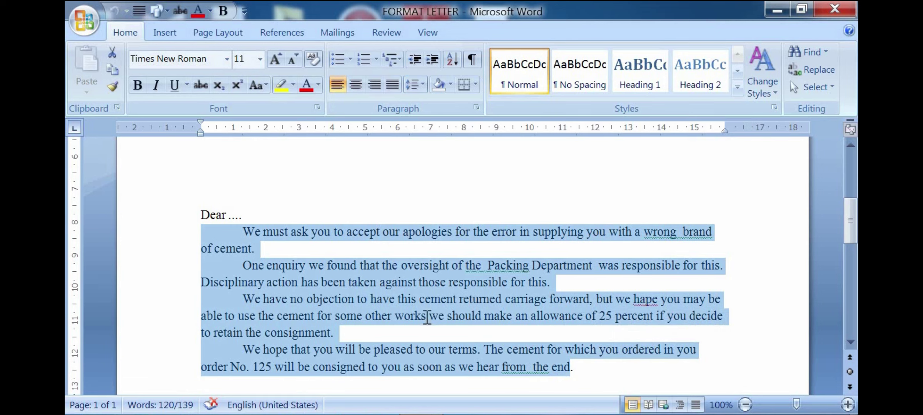
click(427, 316)
scroll(401, 250, down, 1)
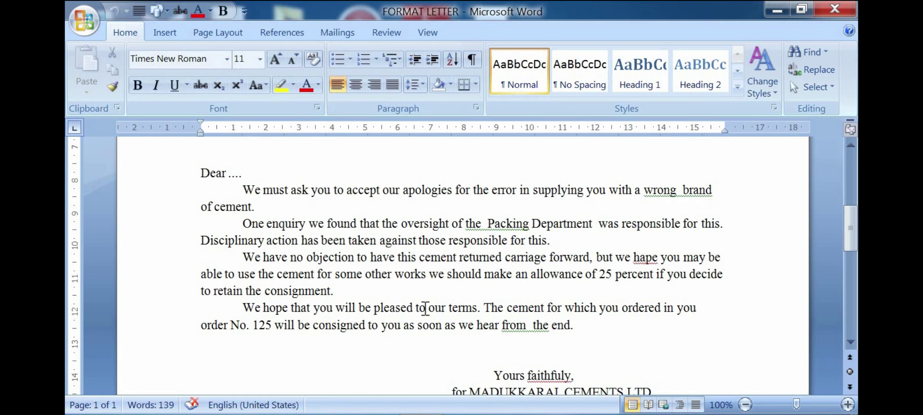
scroll(465, 261, up, 3)
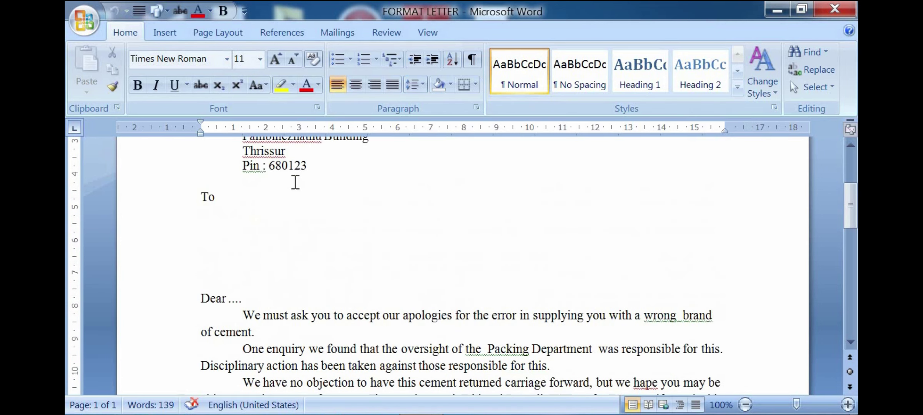
click(269, 232)
scroll(330, 258, up, 2)
scroll(331, 257, down, 3)
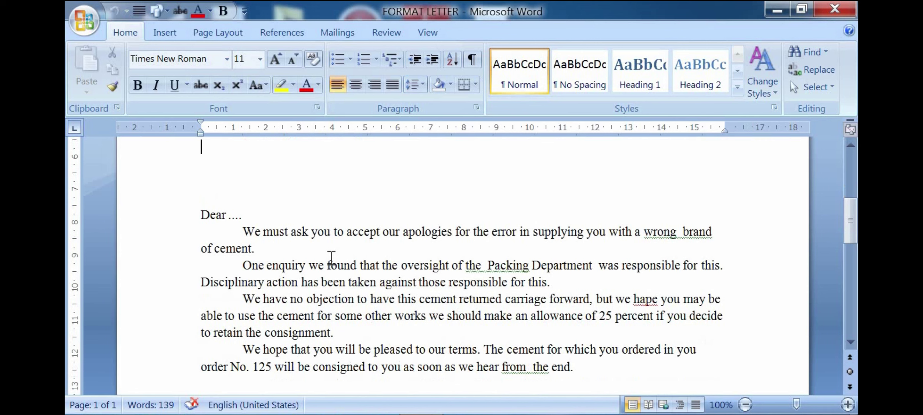
scroll(331, 258, up, 3)
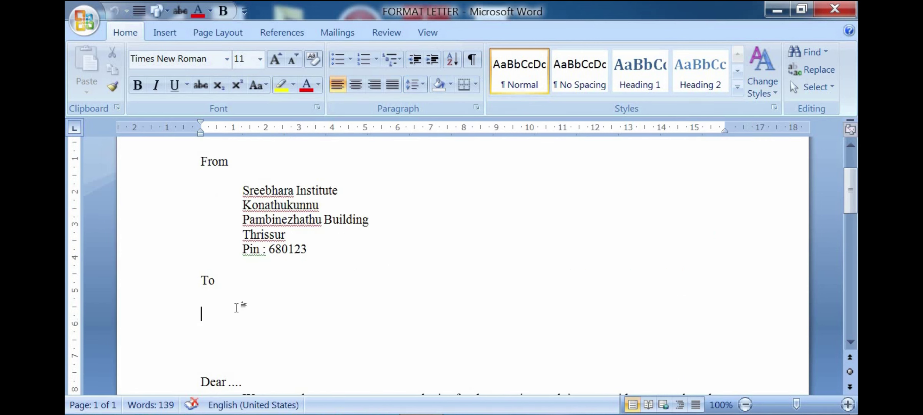
click(242, 313)
click(338, 33)
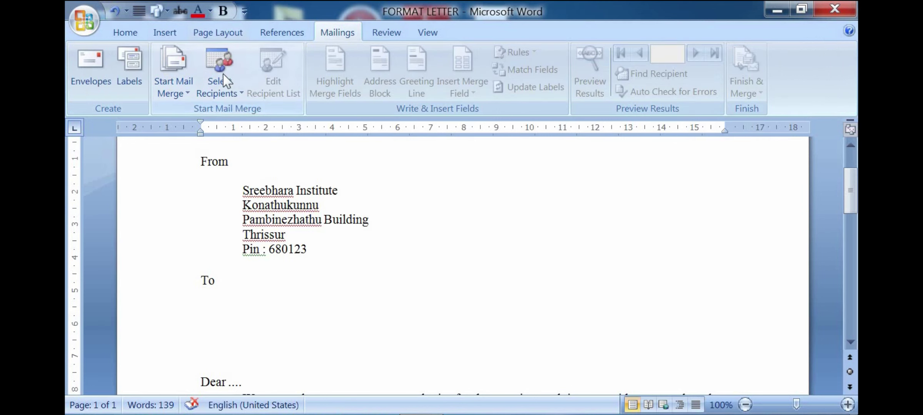
Step: Start a Letters mail merge and choose Type New List for the recipients
click(186, 101)
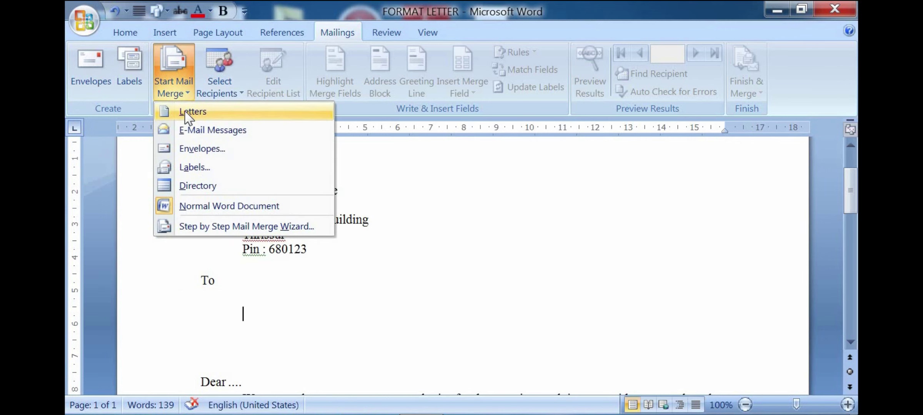
click(188, 112)
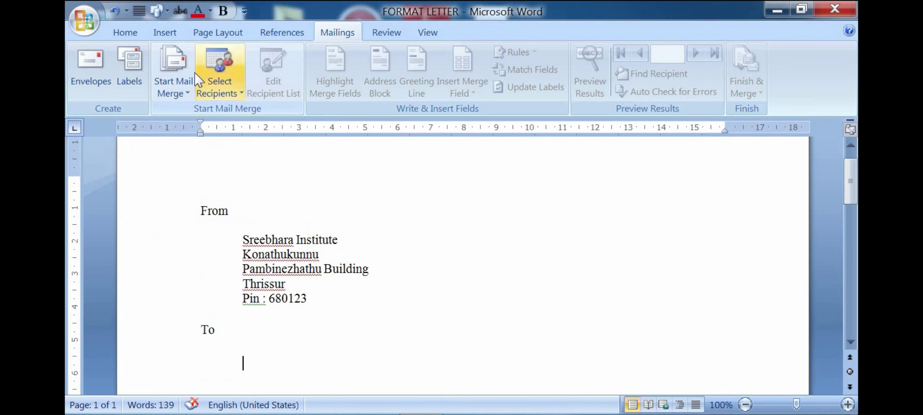
click(232, 92)
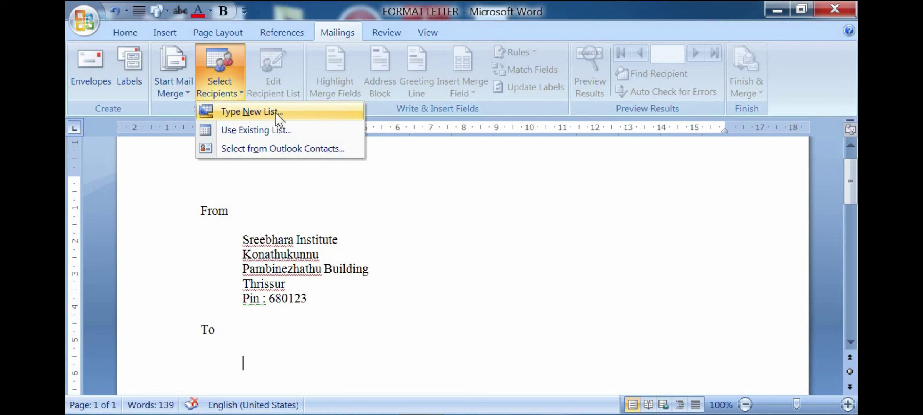
click(258, 112)
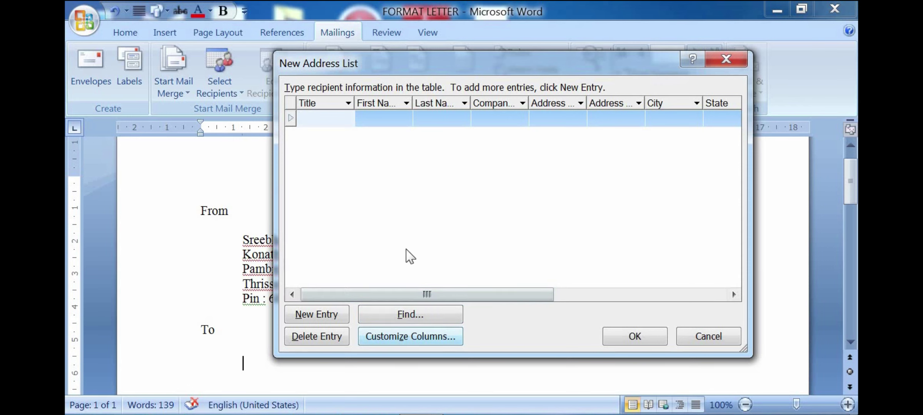
Step: Delete the Company Name and Address Line 2 columns from the address list
click(413, 340)
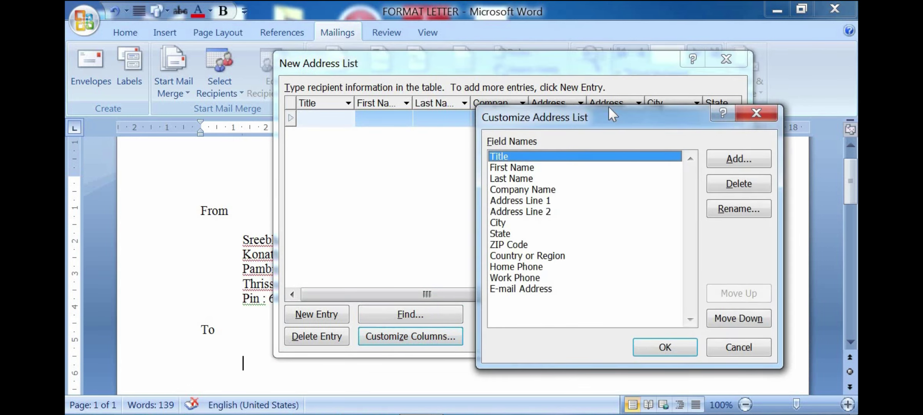
drag(608, 108, 585, 62)
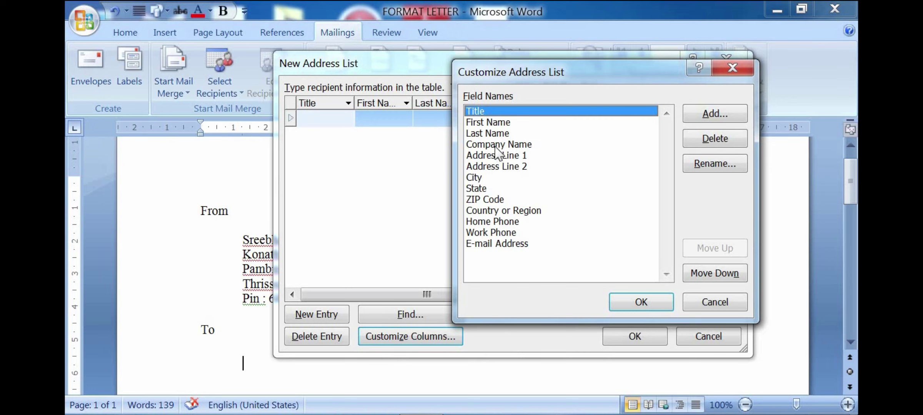
click(488, 144)
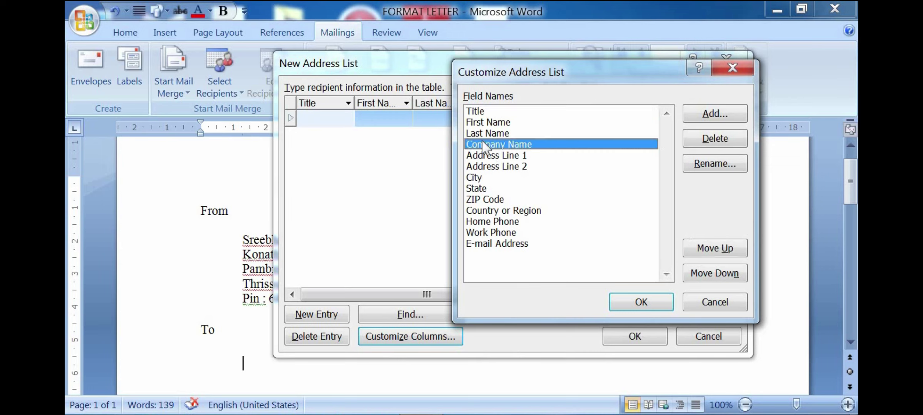
click(692, 142)
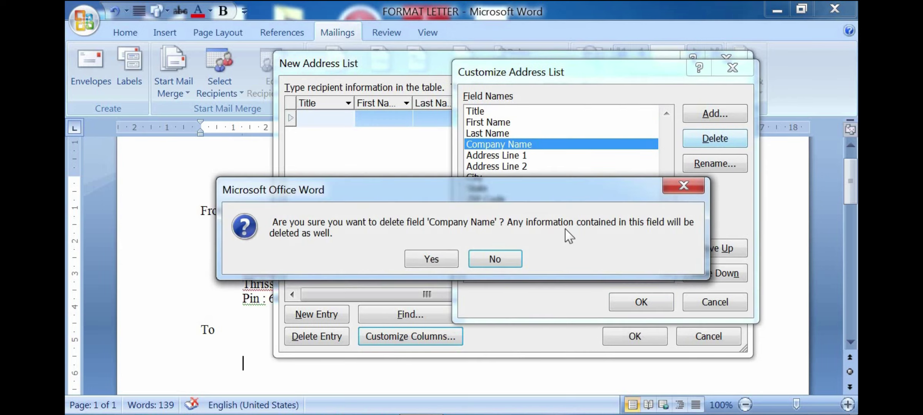
click(431, 260)
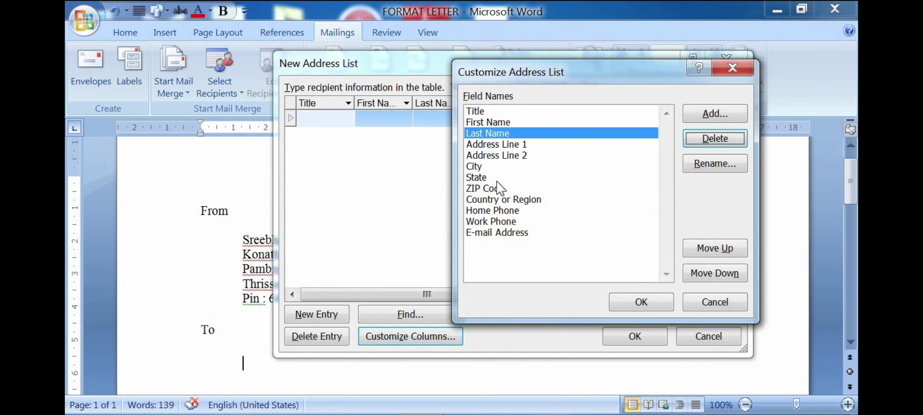
click(515, 156)
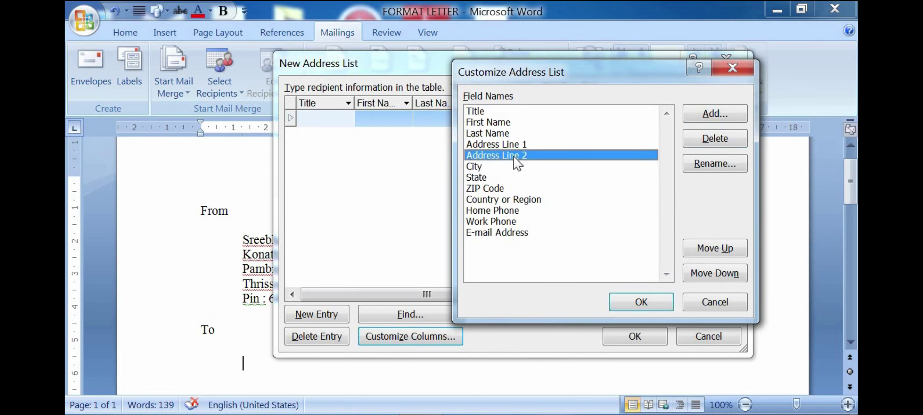
click(716, 141)
click(431, 265)
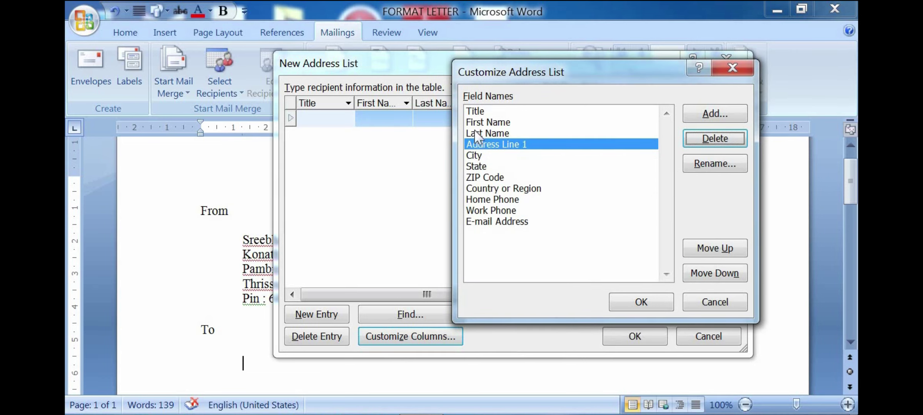
Step: Add a new custom field named fdsfs after E-mail Address
click(494, 223)
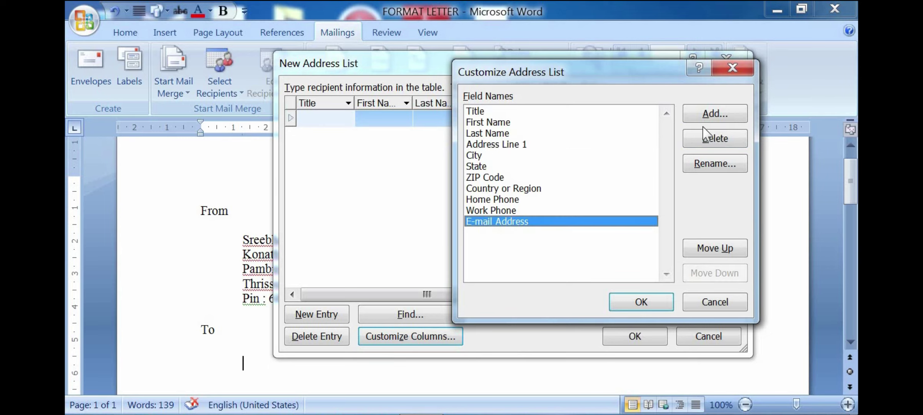
click(710, 120)
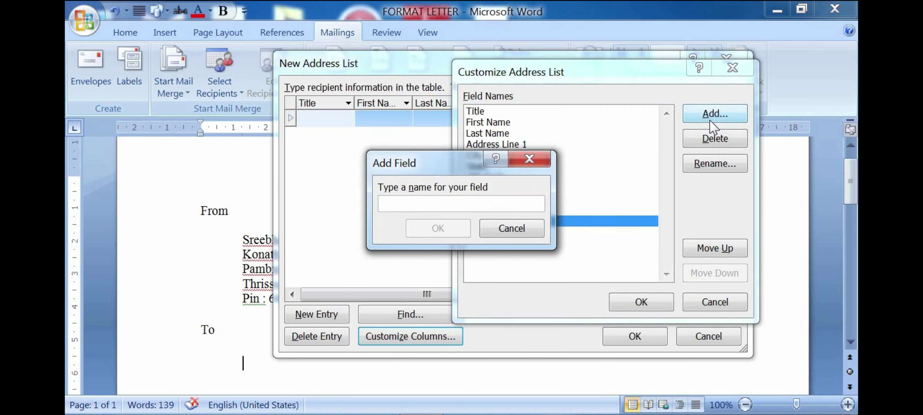
text(fdsfs)
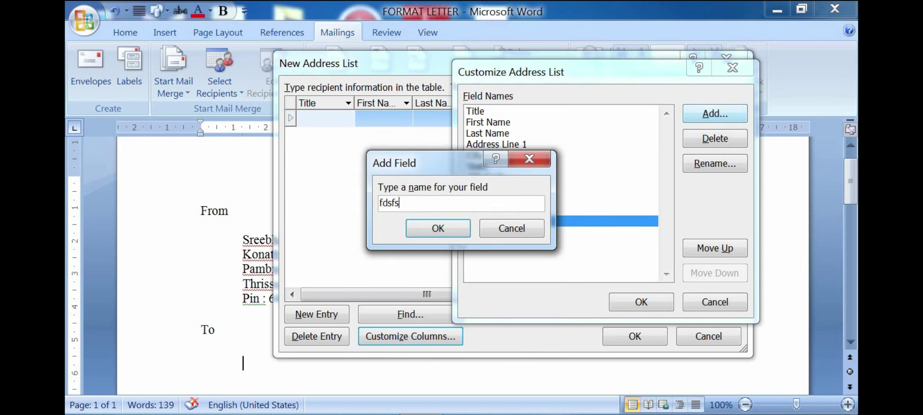
click(459, 229)
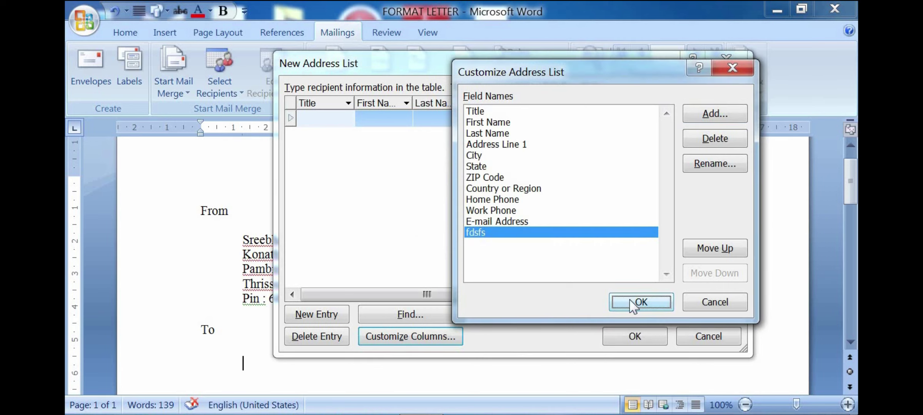
Step: Apply the field list and fill the first recipient row, including ZIP 52 and country 4252
click(640, 302)
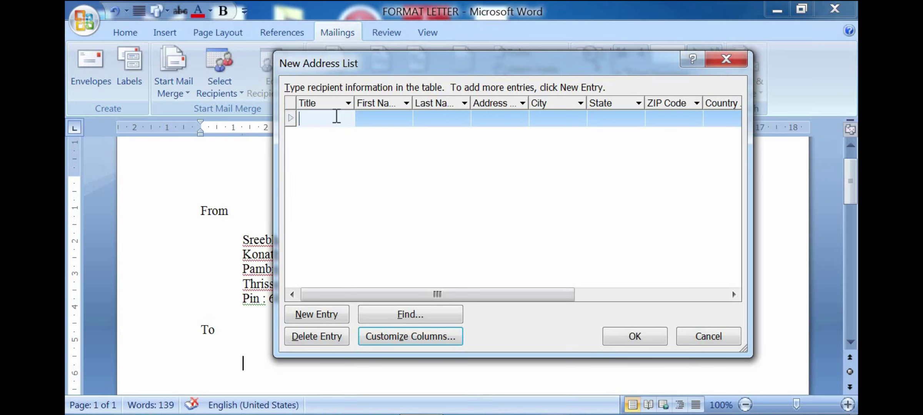
text(dfdfdsfs)
key(Tab)
text(dsfds)
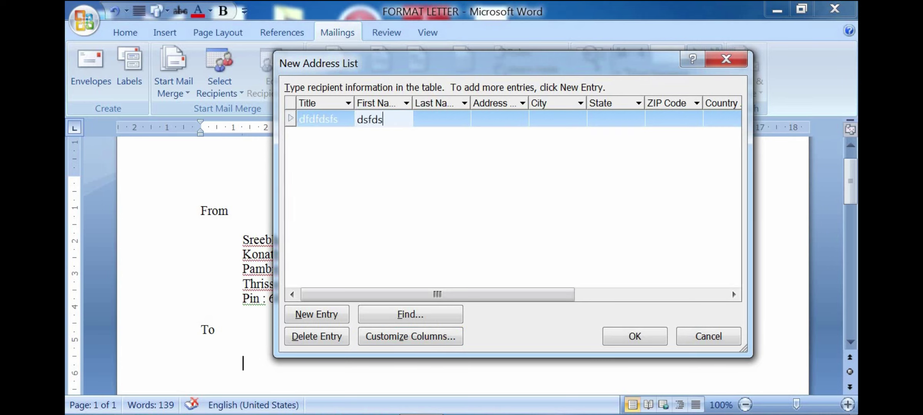
text(f)
key(Tab)
text(dsfsf)
key(Tab)
text(dsfds)
key(Tab)
text(fdf)
key(Tab)
text(dsfds)
key(Tab)
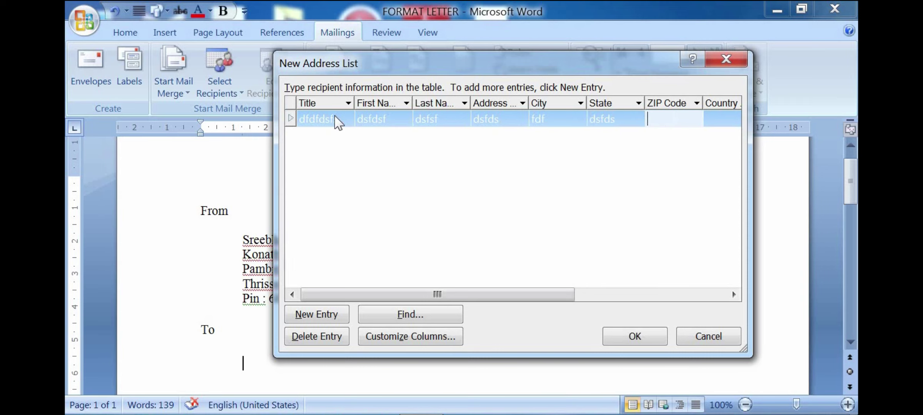
text(52)
key(Tab)
text(4252)
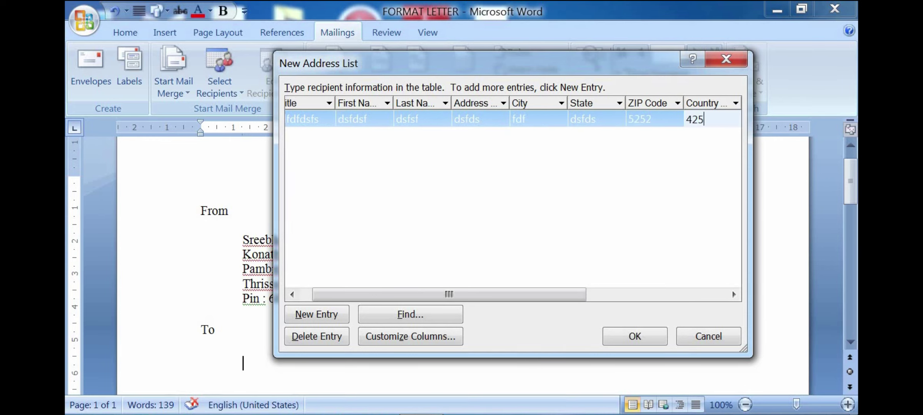
key(Tab)
text(sddf)
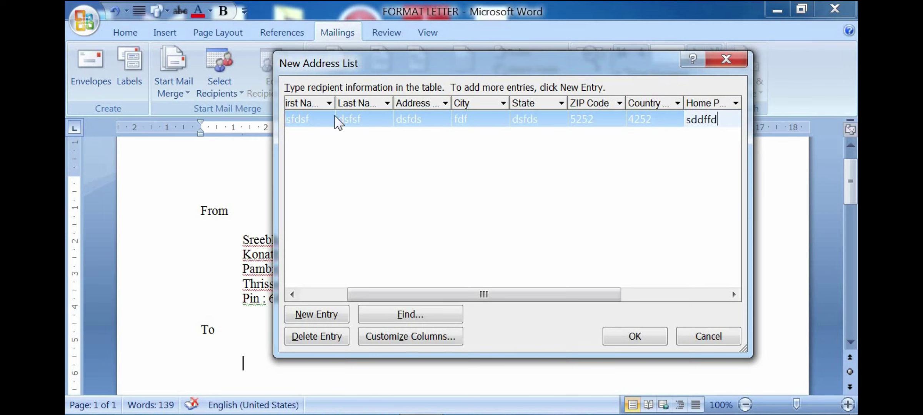
key(Tab)
text(fdsfds)
key(Tab)
text(dfdsf)
key(Tab)
text(fds)
key(Tab)
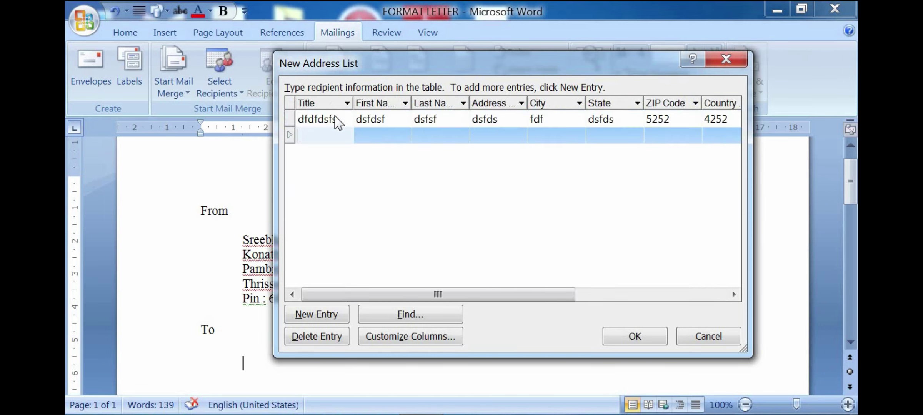
Step: Fill a second recipient row with placeholder values in every column
text(dfdsf)
key(Tab)
text(fdgfdg)
key(Tab)
text(dsfdsg)
key(Tab)
text(fdsfds)
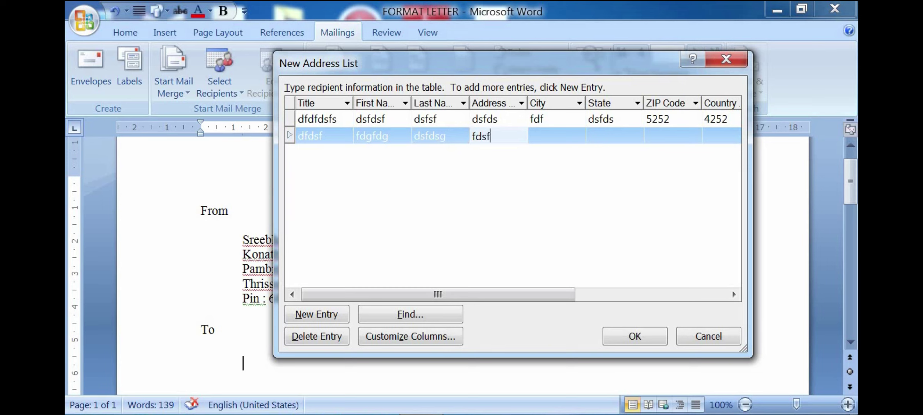
key(Tab)
text(fdsfdsf)
key(Tab)
text(dsfds)
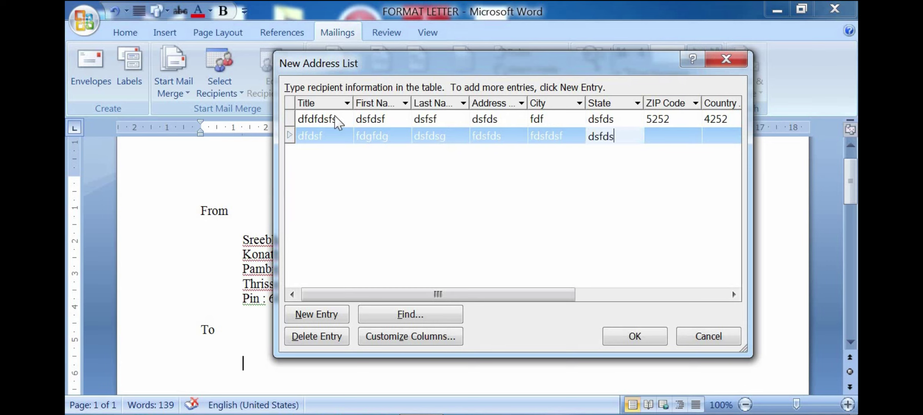
key(Tab)
text(dsfdsf)
key(Tab)
text(fdsfs)
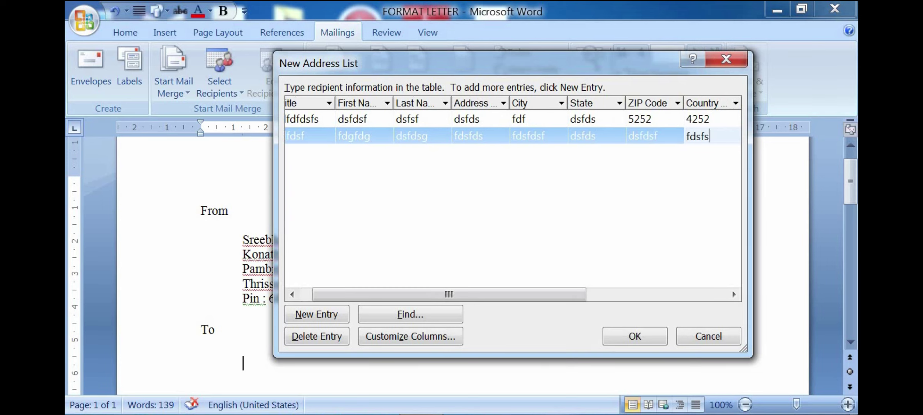
key(Tab)
text(fdsfs)
key(Tab)
text(fdsfds)
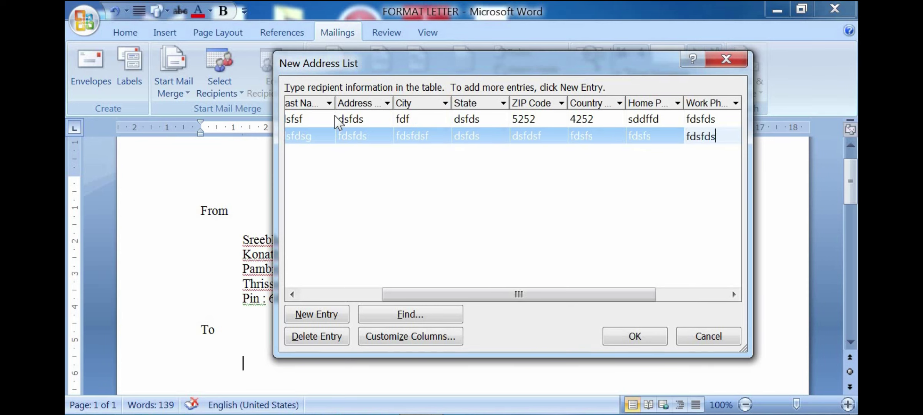
key(Tab)
text(df)
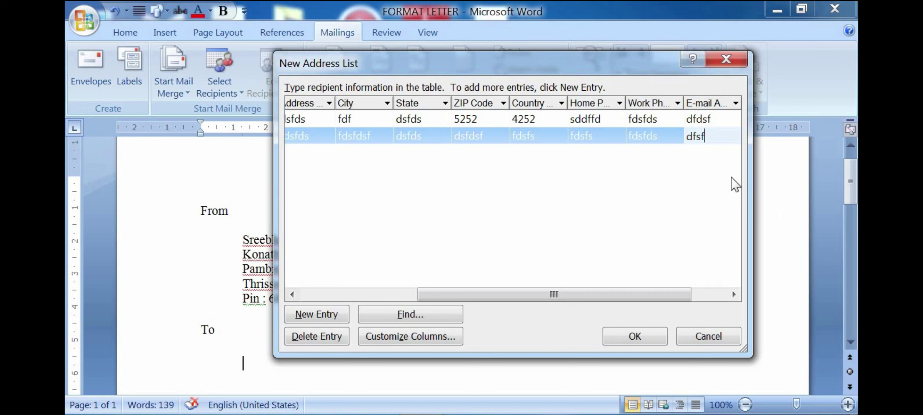
key(Tab)
text(dsfdsf)
key(Tab)
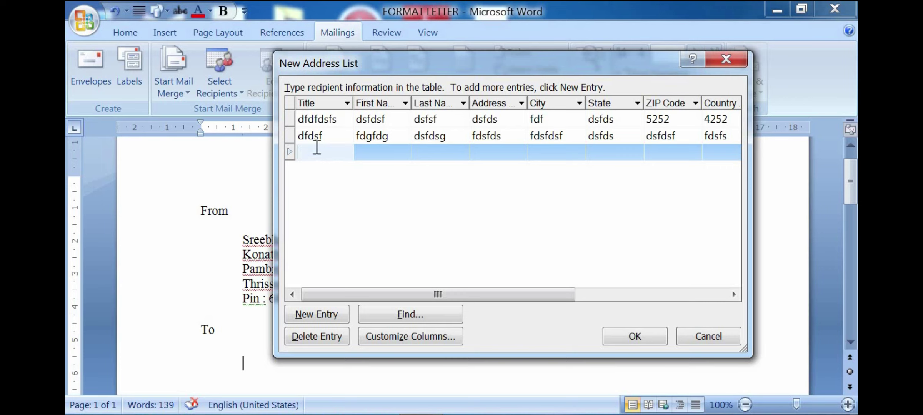
Step: Fill a third recipient row from Title through the custom fdsfs column
text(fdgdg)
key(Tab)
text(5453)
key(Tab)
text(5252dfg)
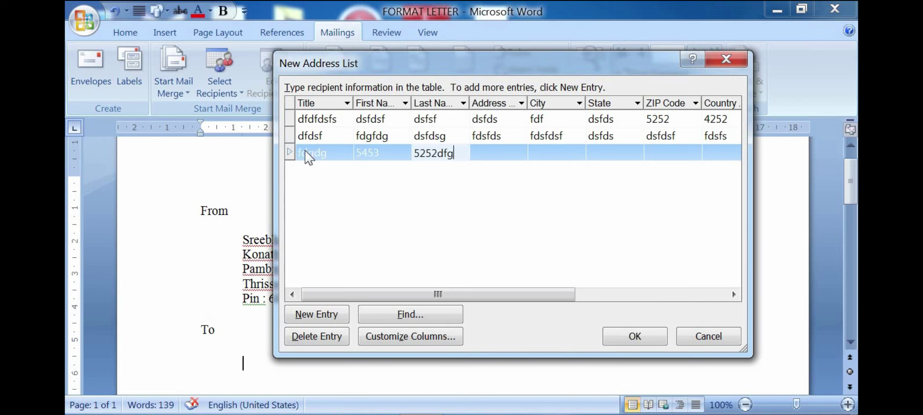
key(Tab)
text(fdsfs)
key(Tab)
text(fdsfds)
key(Tab)
text(gdsfgdsg)
key(Tab)
text(dfgdg)
key(Tab)
text(f)
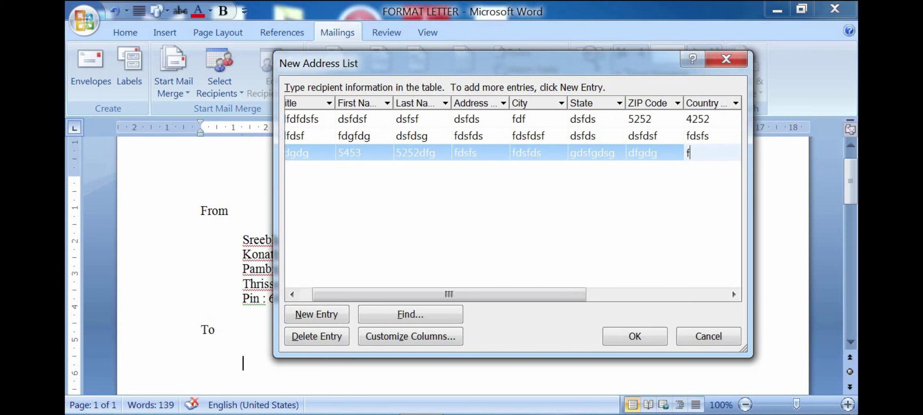
text(gfd)
key(Tab)
text(dfd)
key(Tab)
text(dfsd)
key(Tab)
text(fdsfds)
key(Tab)
text(fdsf)
key(Tab)
Step: Start a fourth recipient with its title, first name and last name
text(fdsfs)
click(395, 170)
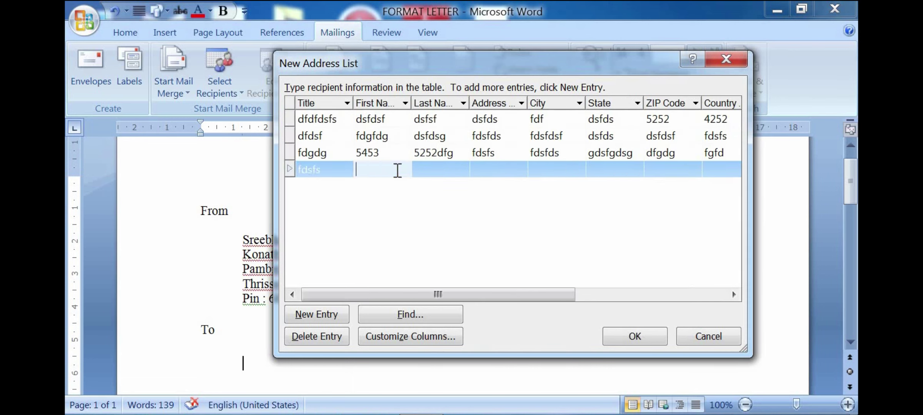
click(434, 169)
text(sdfsfdf)
click(381, 170)
text(fdsf)
key(Tab)
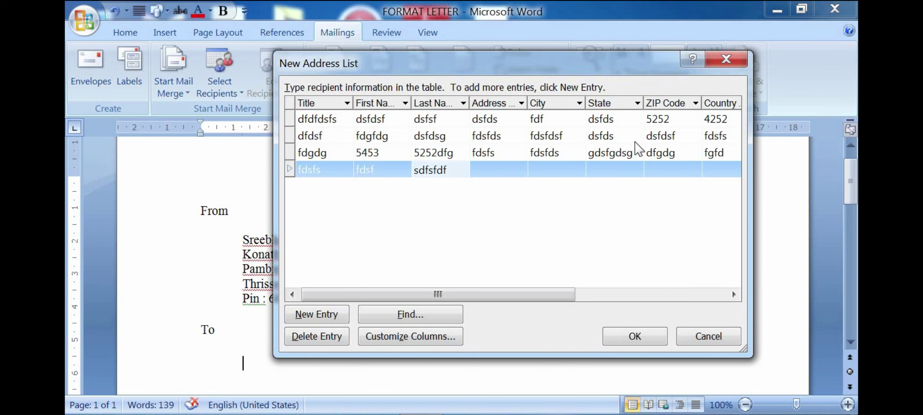
Step: Save the recipient address list to the Desktop as letter222
click(635, 336)
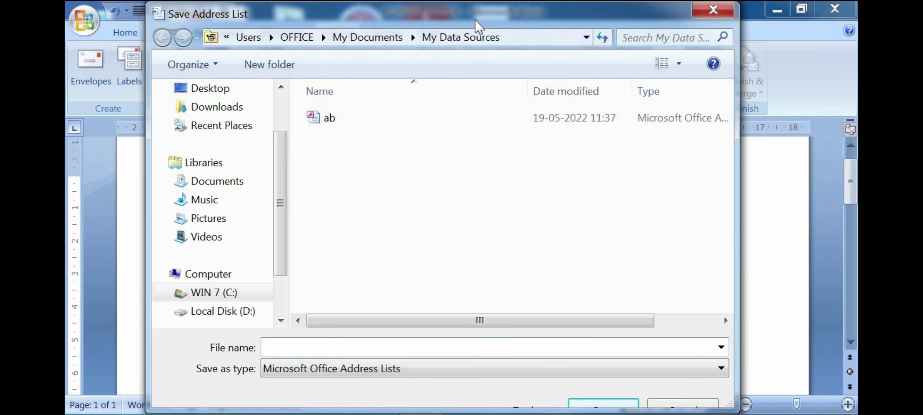
drag(475, 19, 633, 35)
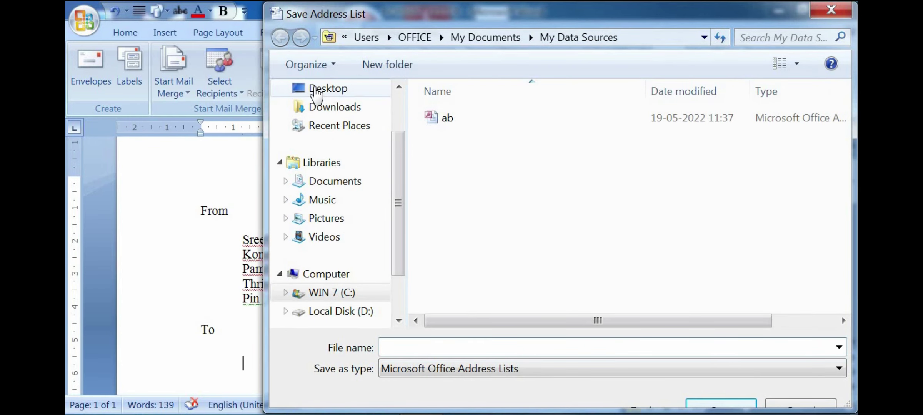
click(316, 92)
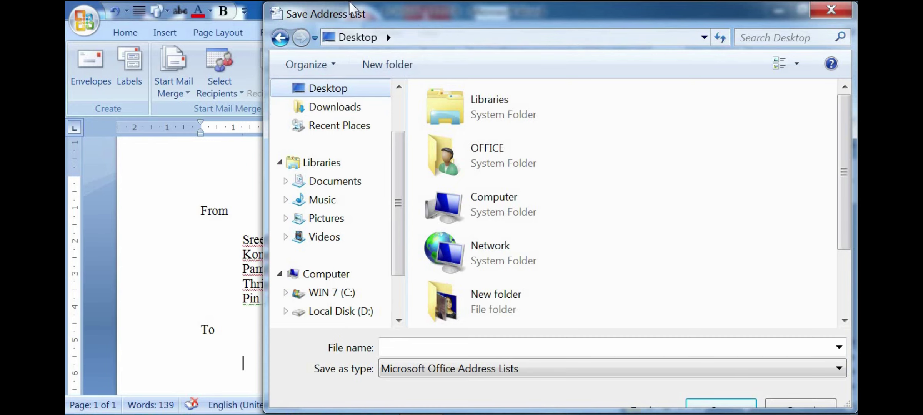
drag(350, 8, 210, 8)
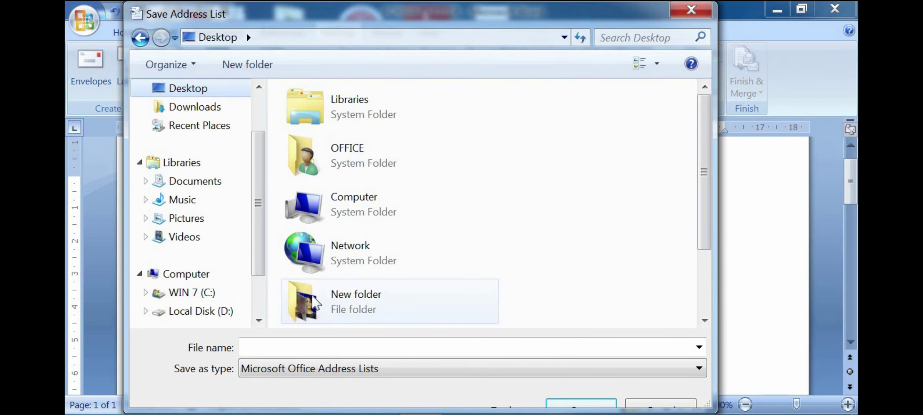
click(272, 345)
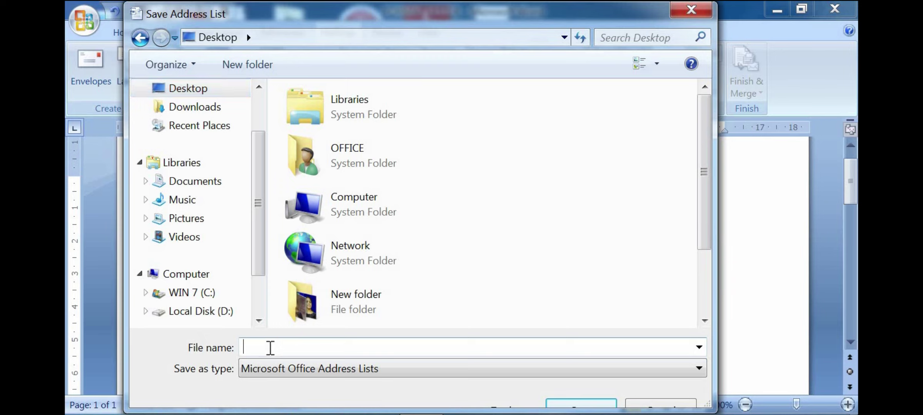
text(jo)
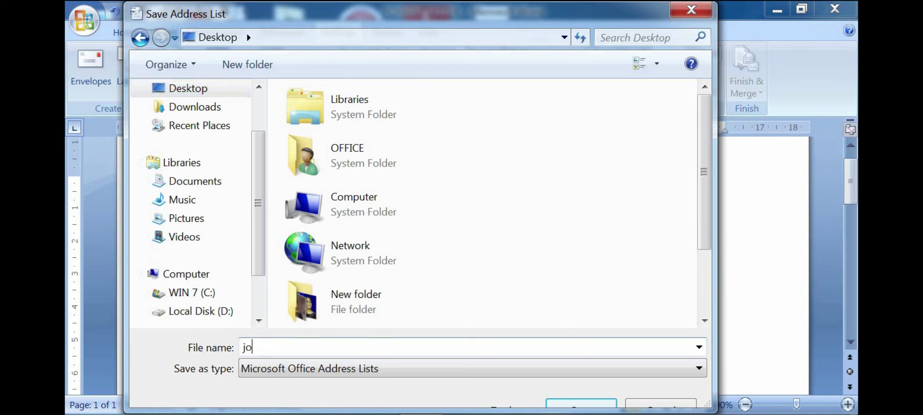
text(letter222)
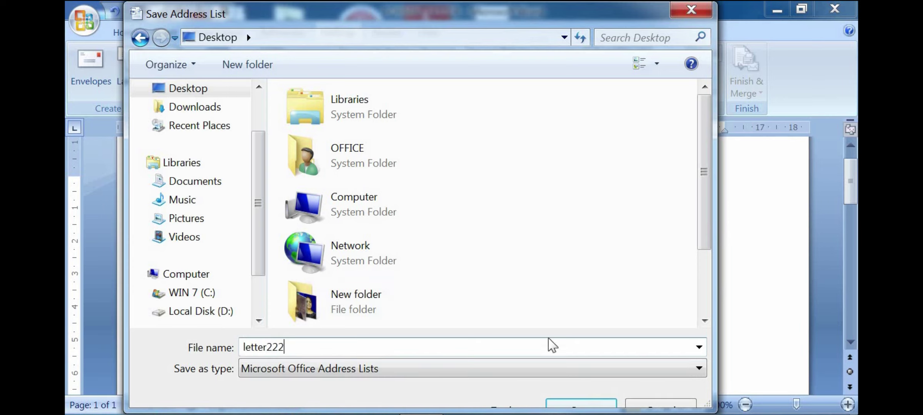
click(585, 404)
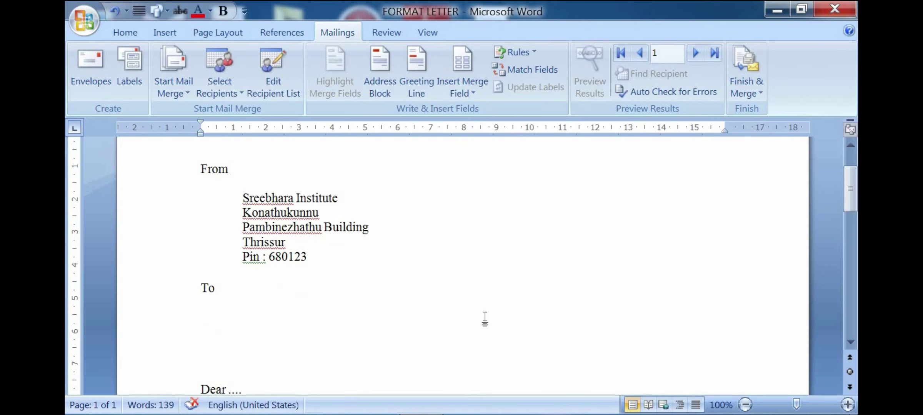
Step: Insert «Title», «First_Name» and «Last_Name» merge fields on separate lines under To
scroll(295, 318, down, 1)
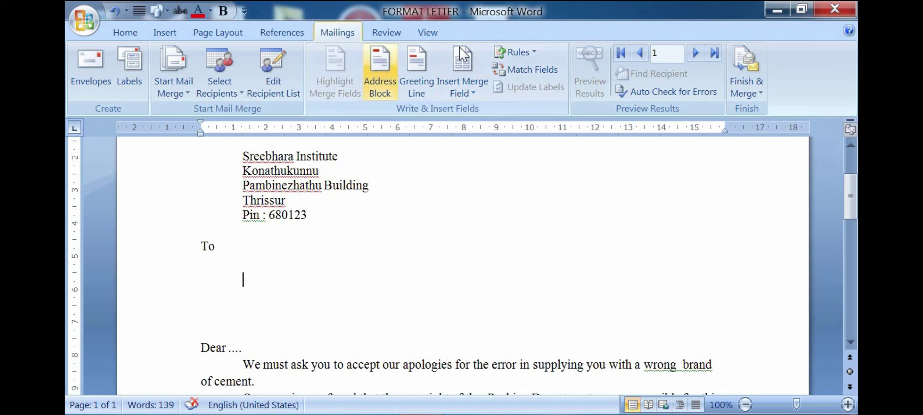
click(470, 93)
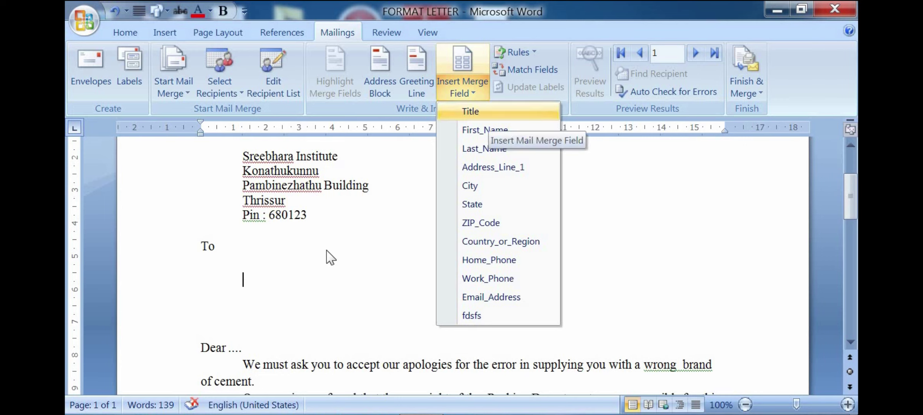
click(474, 112)
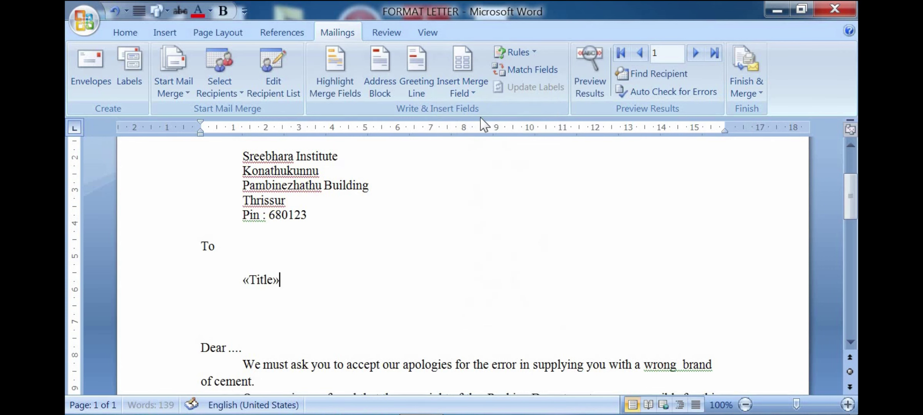
click(804, 404)
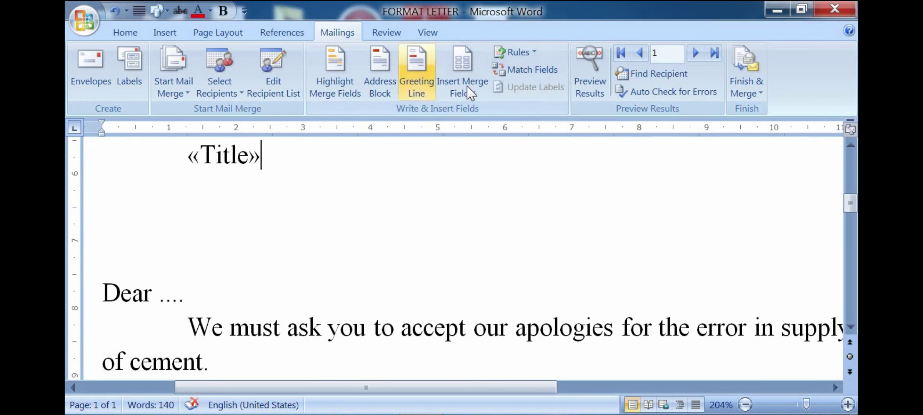
key(Return)
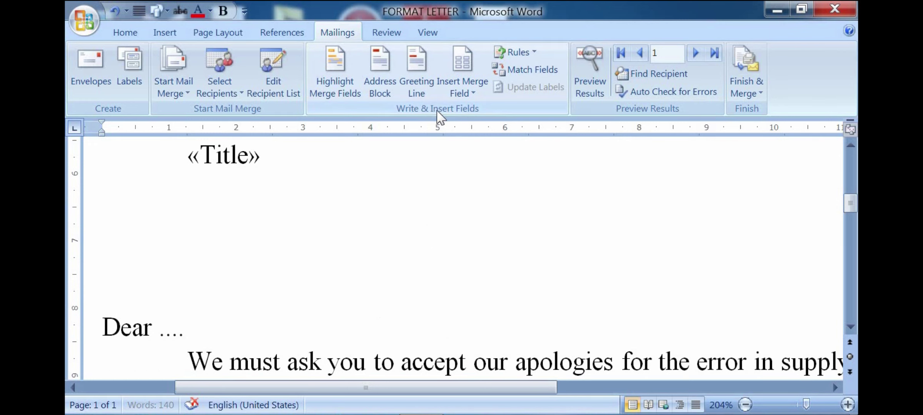
click(462, 93)
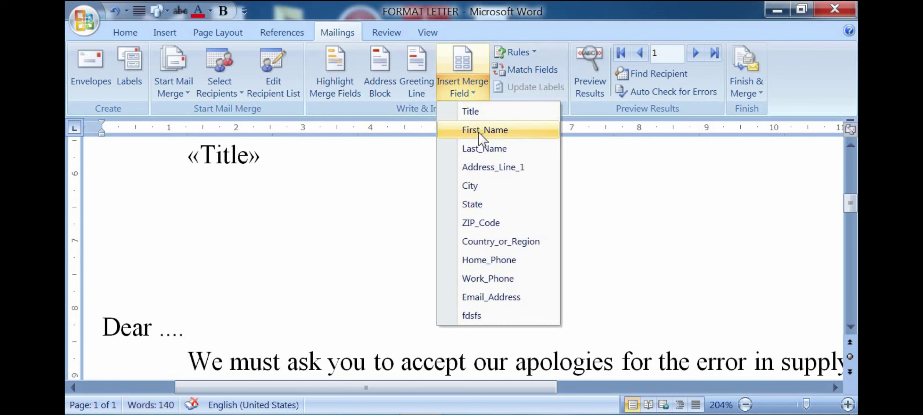
click(479, 132)
key(Return)
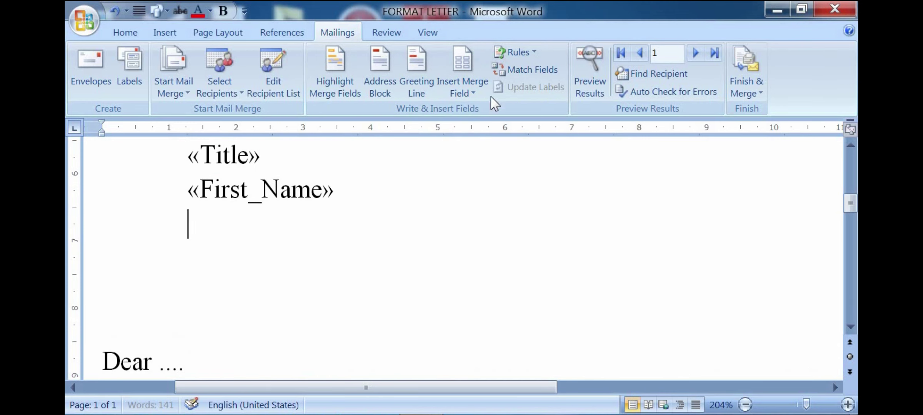
click(463, 83)
click(479, 151)
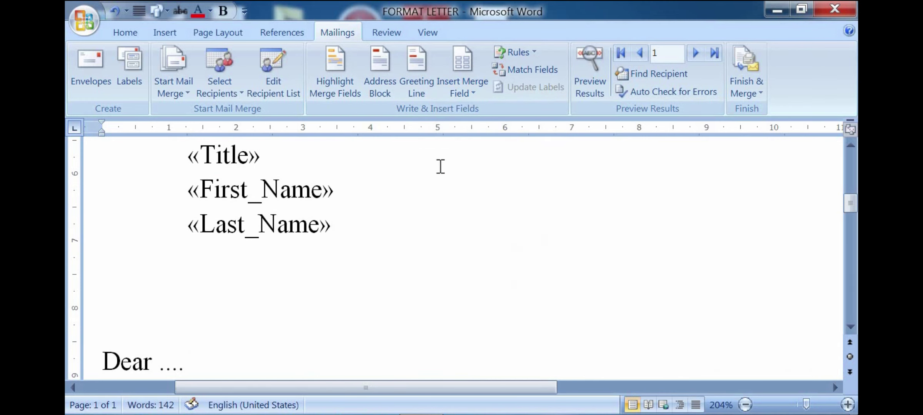
key(Return)
click(463, 62)
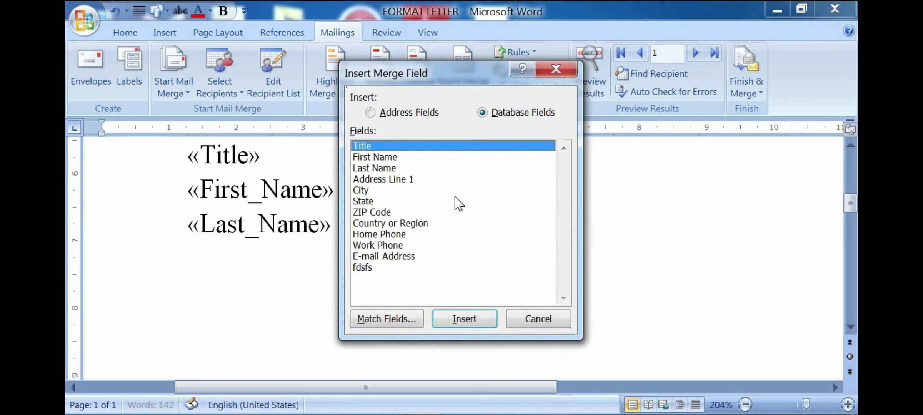
Step: Place one «State» merge field beneath «Last_Name», deleting the accidental duplicate
click(536, 319)
click(462, 67)
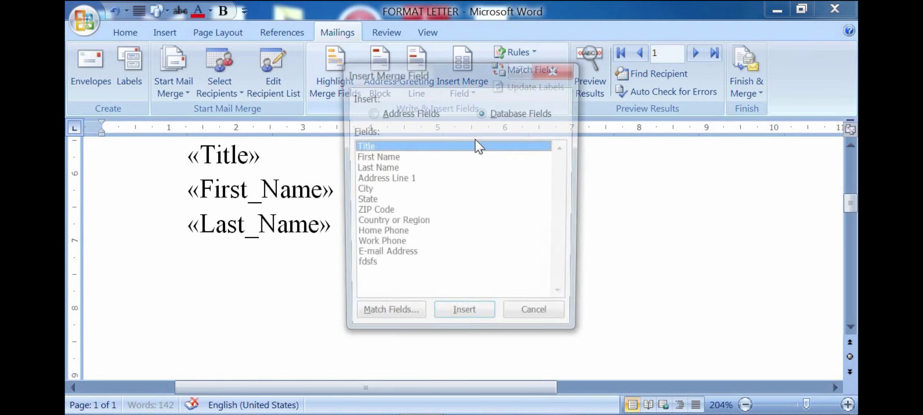
click(369, 201)
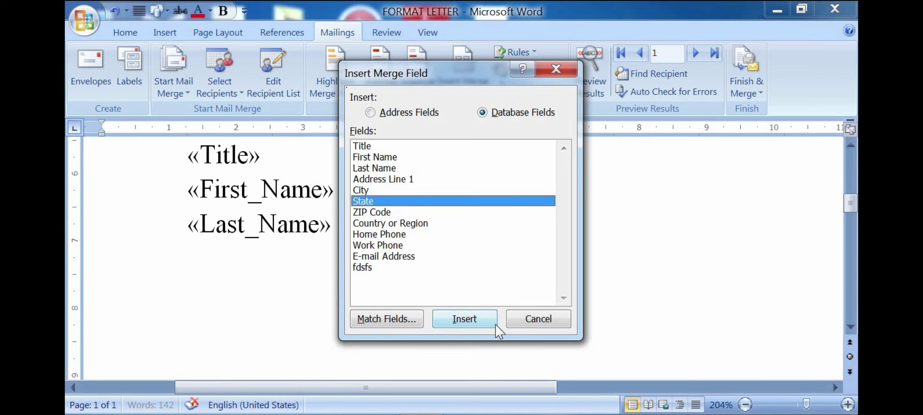
click(470, 321)
click(470, 321)
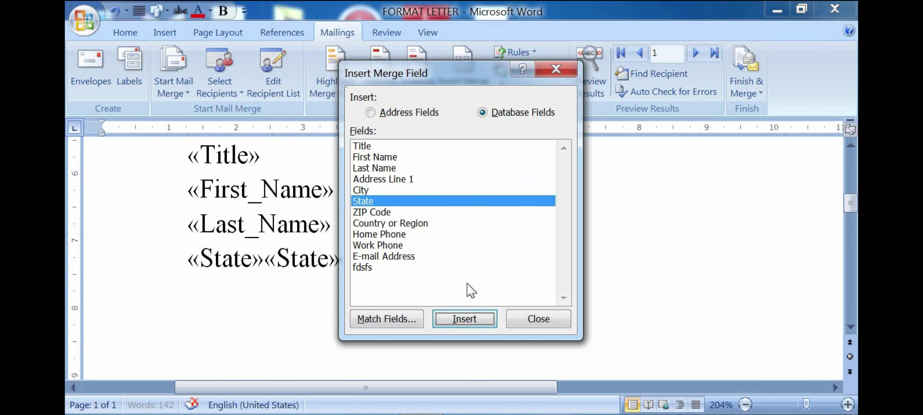
click(536, 322)
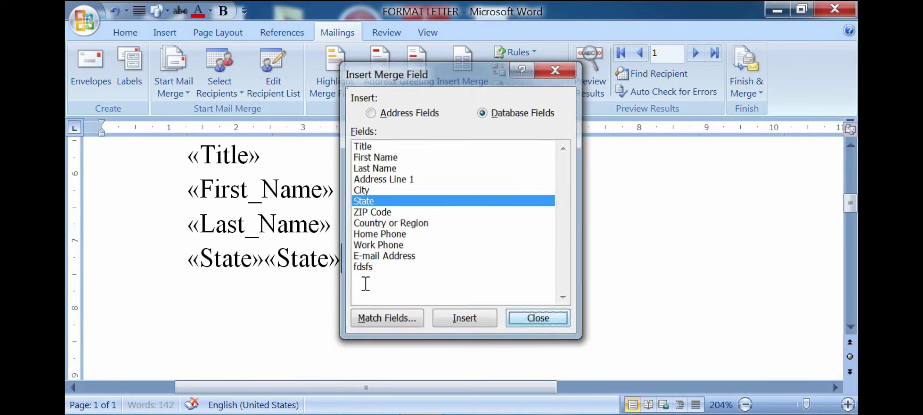
key(BackSpace)
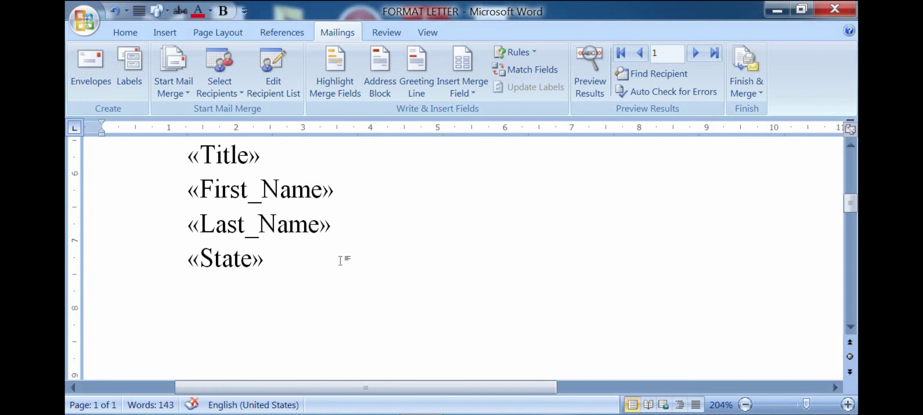
scroll(217, 183, down, 4)
scroll(242, 255, up, 6)
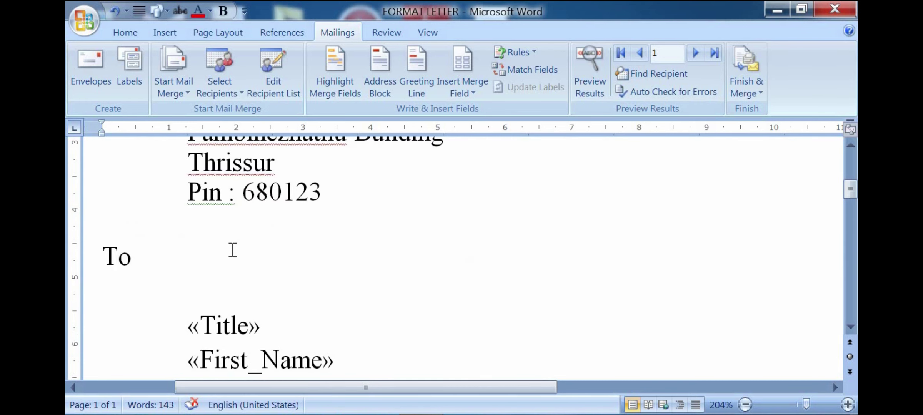
click(277, 257)
scroll(253, 274, down, 1)
click(233, 259)
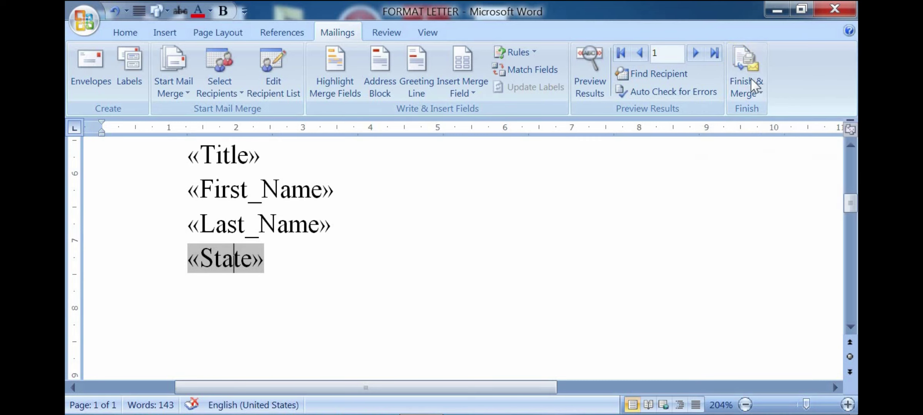
Step: Merge all records into individual letters in Letters1 and maximize that window
click(754, 89)
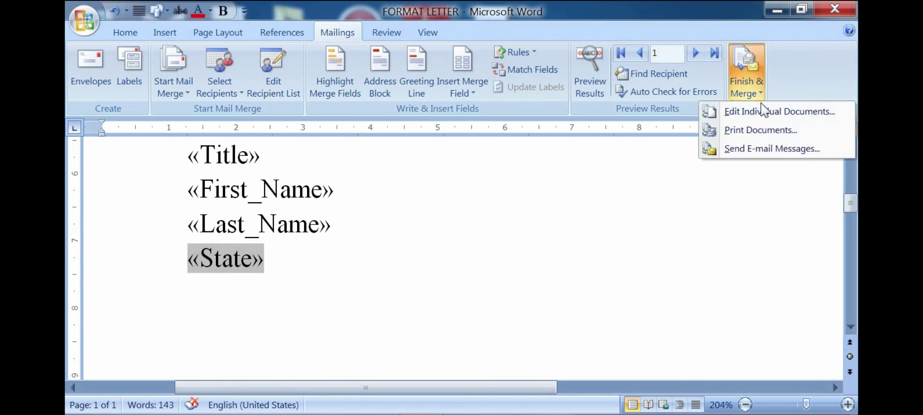
click(805, 114)
click(677, 284)
click(599, 26)
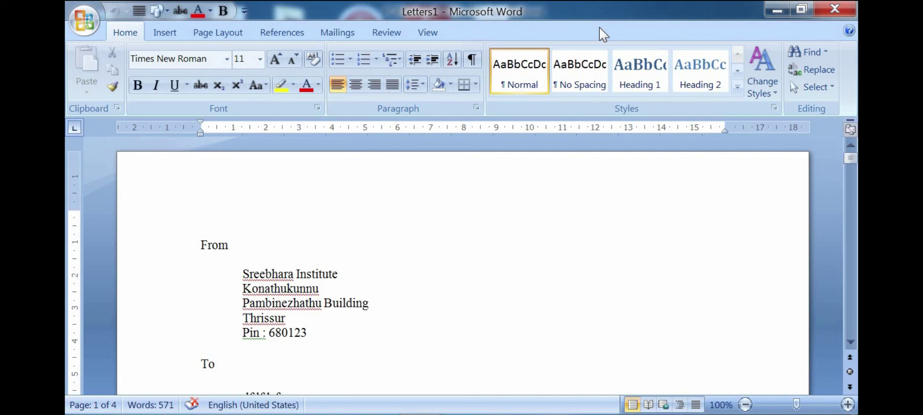
scroll(496, 189, down, 2)
scroll(465, 236, down, 20)
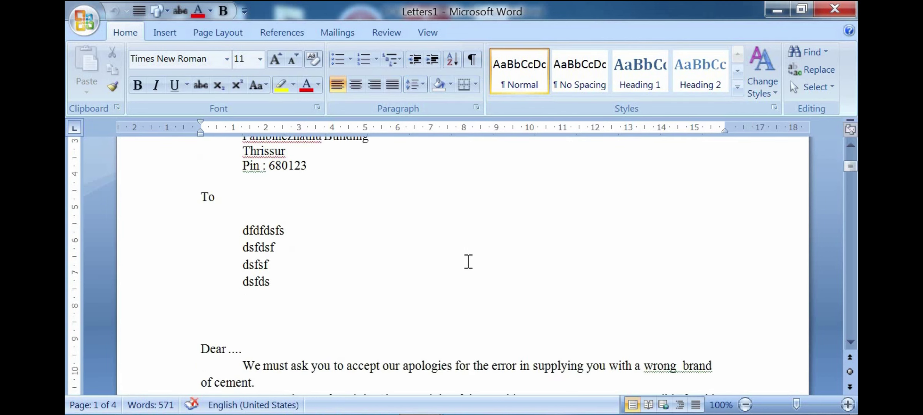
scroll(471, 255, down, 15)
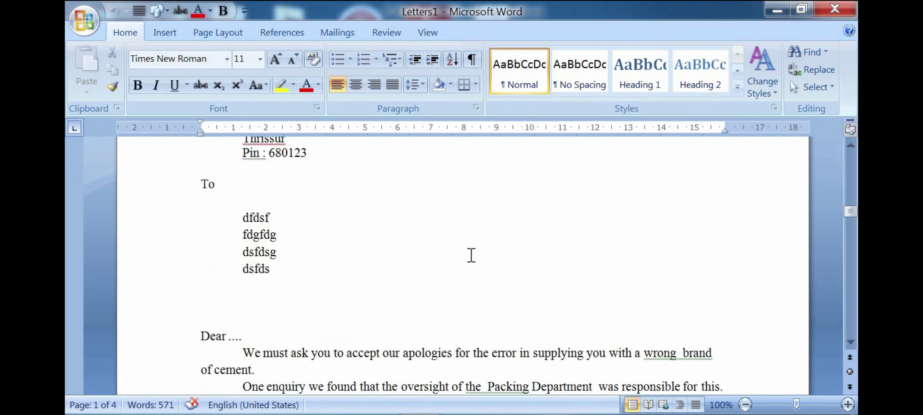
scroll(539, 248, down, 8)
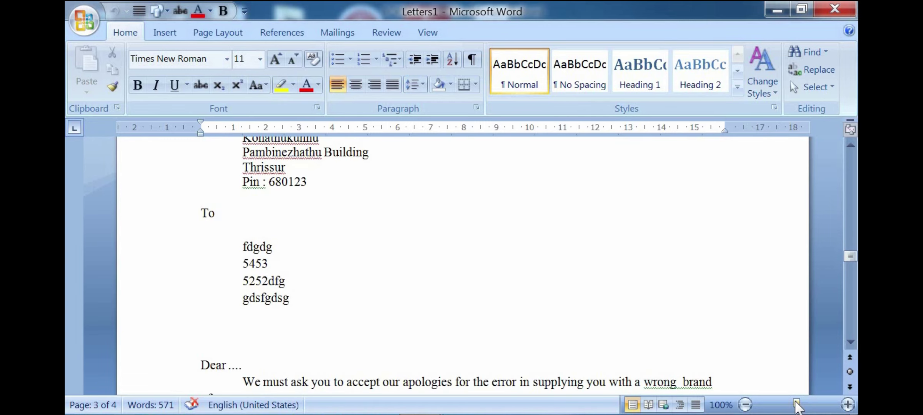
drag(799, 404, 804, 405)
scroll(592, 304, down, 8)
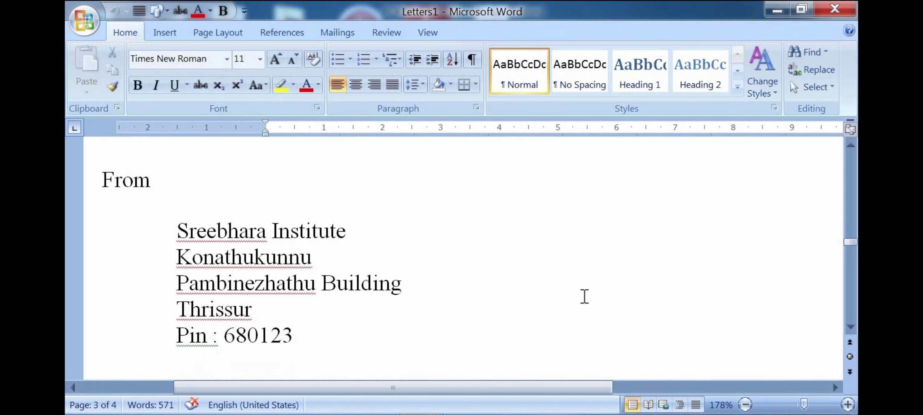
scroll(585, 297, down, 5)
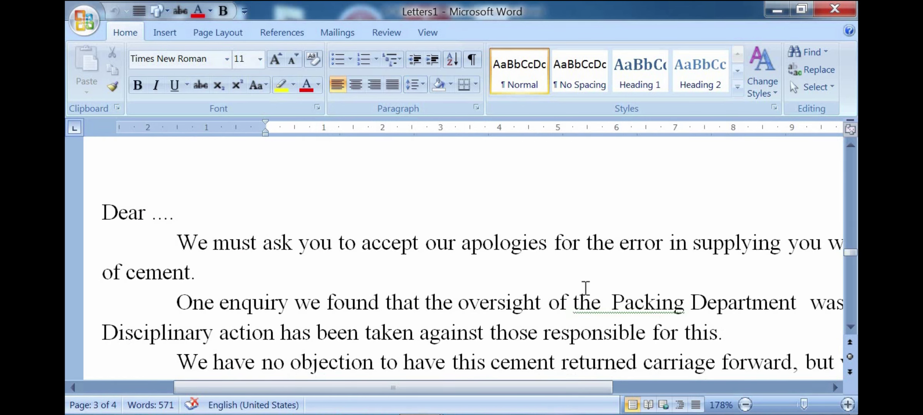
scroll(585, 288, down, 8)
scroll(567, 289, up, 5)
scroll(561, 276, up, 10)
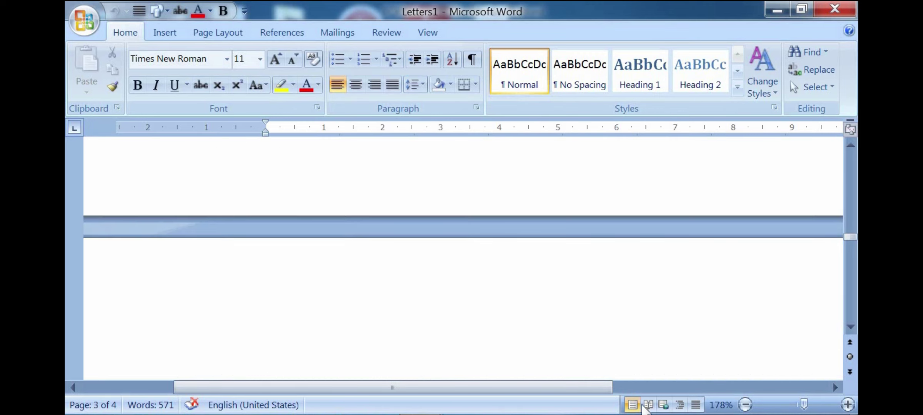